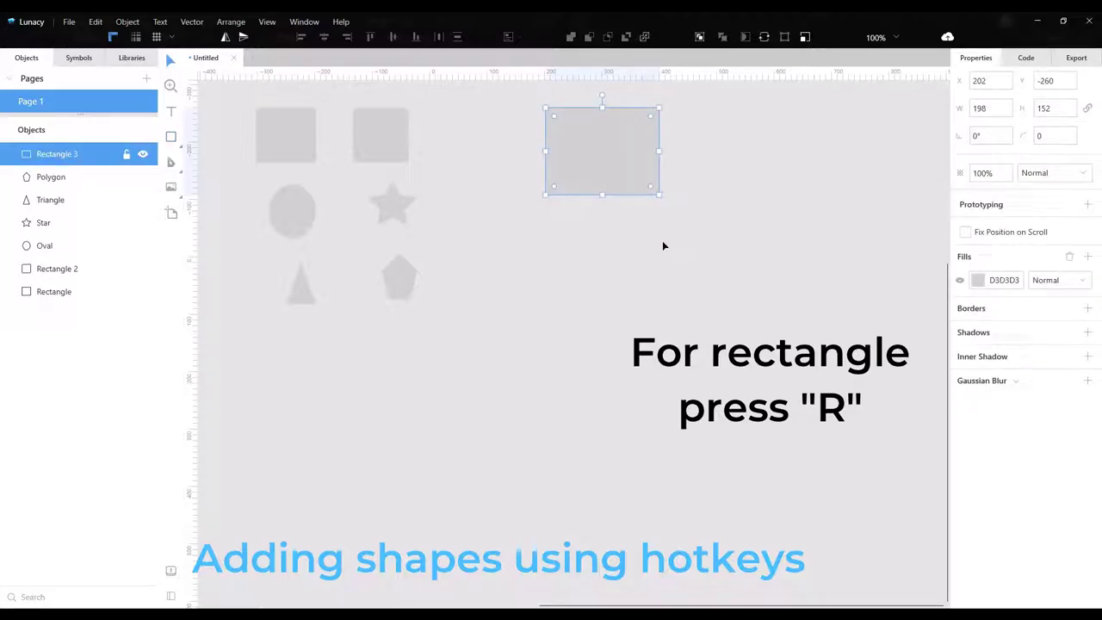
# - Draw a rounded rectangle about 198 × 117 below the large rectangle and a circle about 152 across beside the large rectangle
pyautogui.press('u')
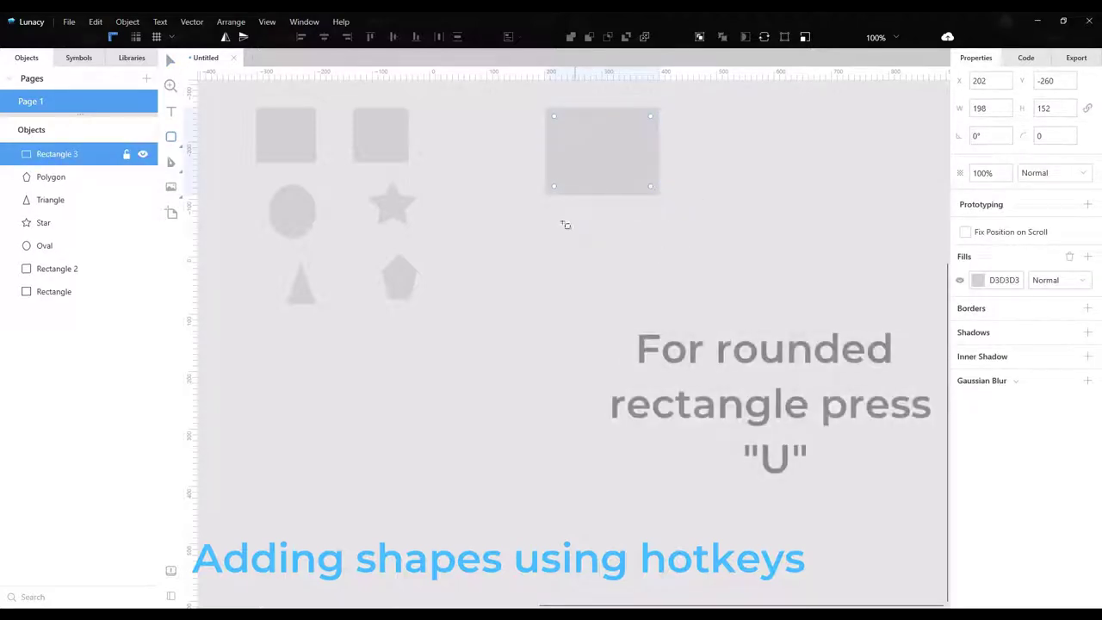
pyautogui.moveTo(545, 211); pyautogui.dragTo(659, 282)
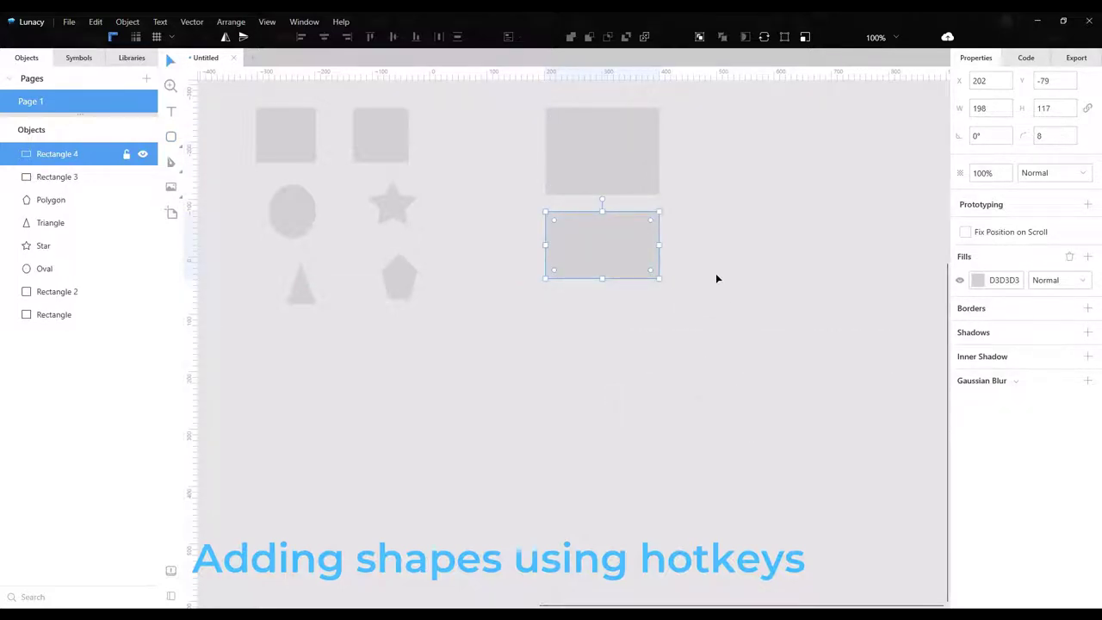
pyautogui.press('o')
pyautogui.moveTo(711, 108); pyautogui.dragTo(799, 202)
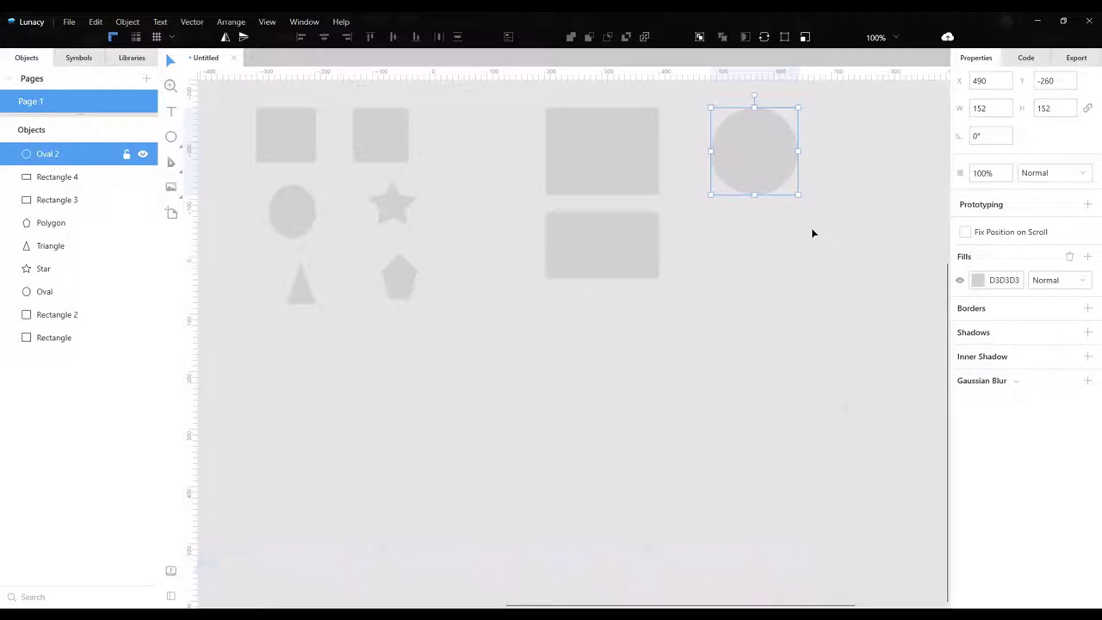
pyautogui.click(810, 228)
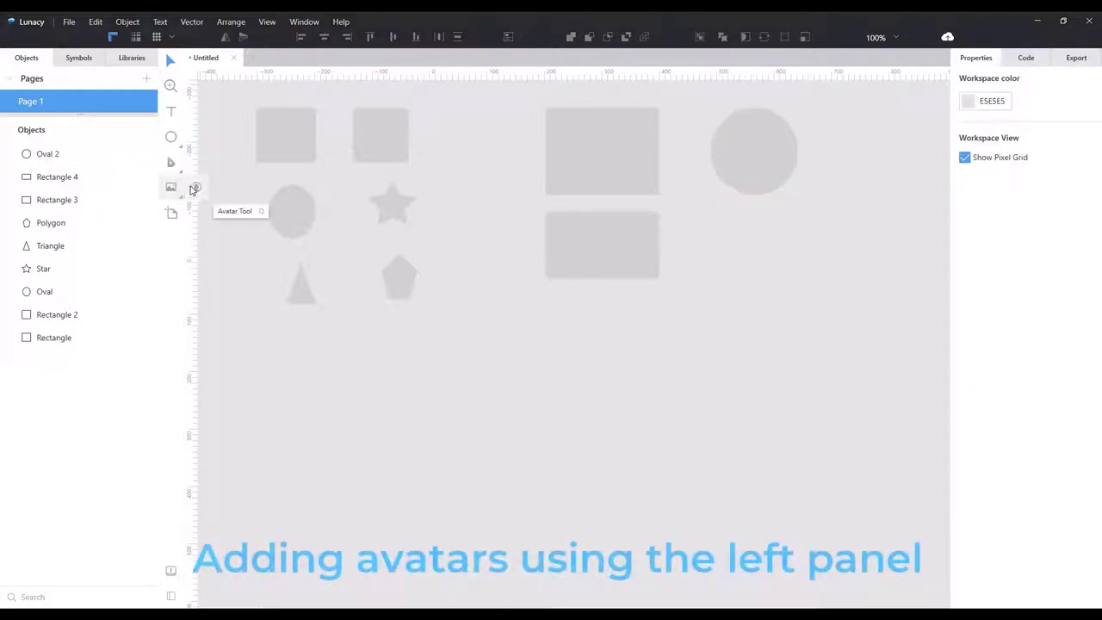
# - Place two avatars about 102 × 102 each, one below the triangle and one below the rounded rectangle
pyautogui.click(193, 189)
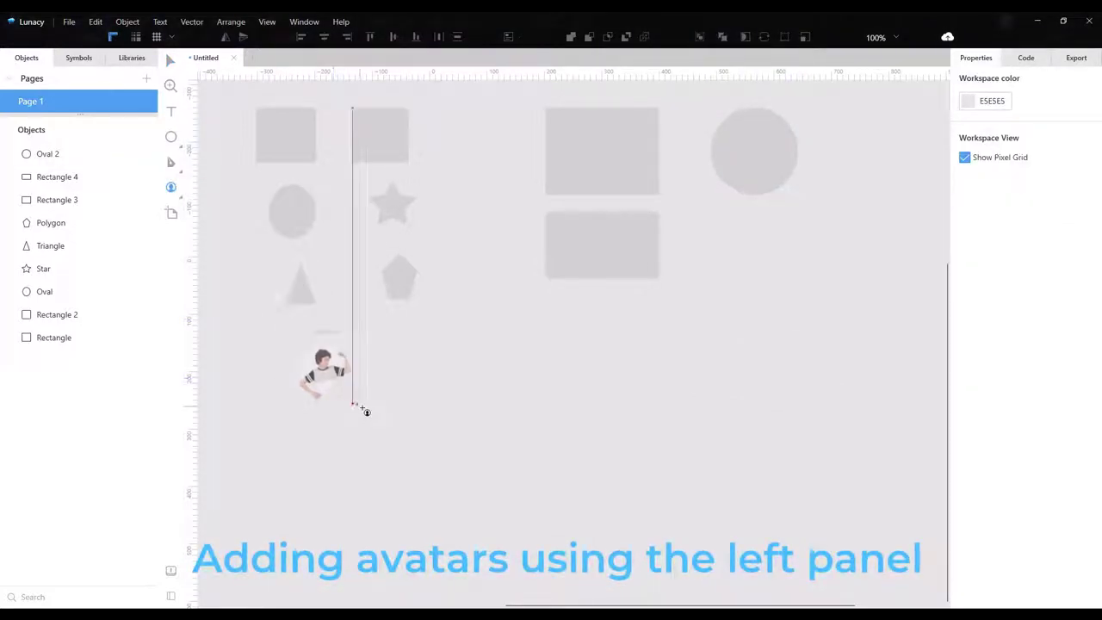
pyautogui.click(376, 417)
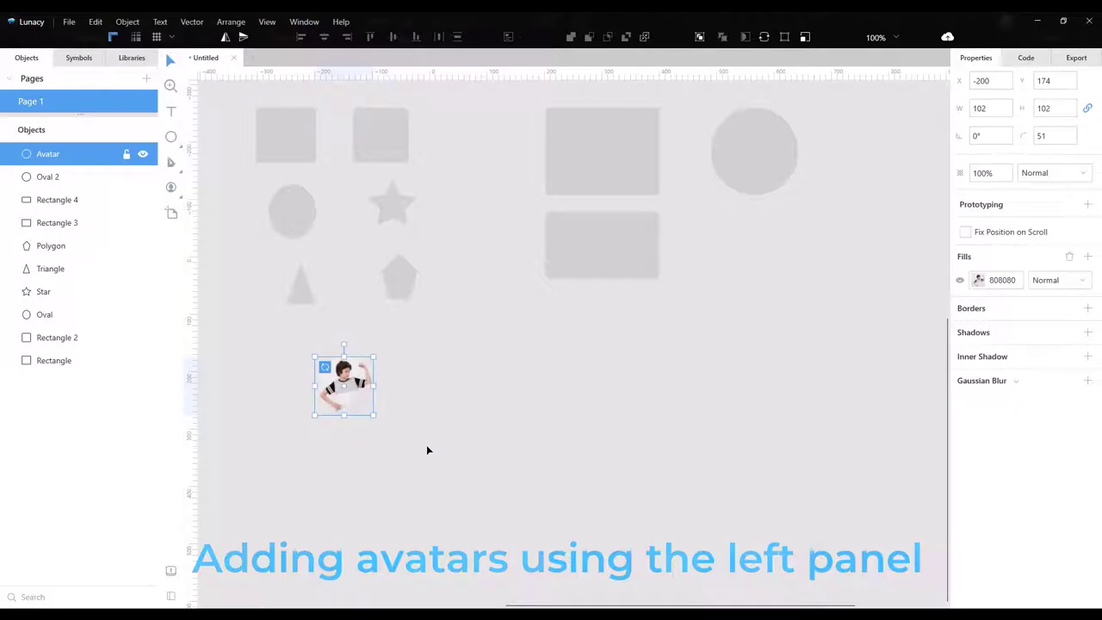
pyautogui.click(569, 420)
pyautogui.press('q')
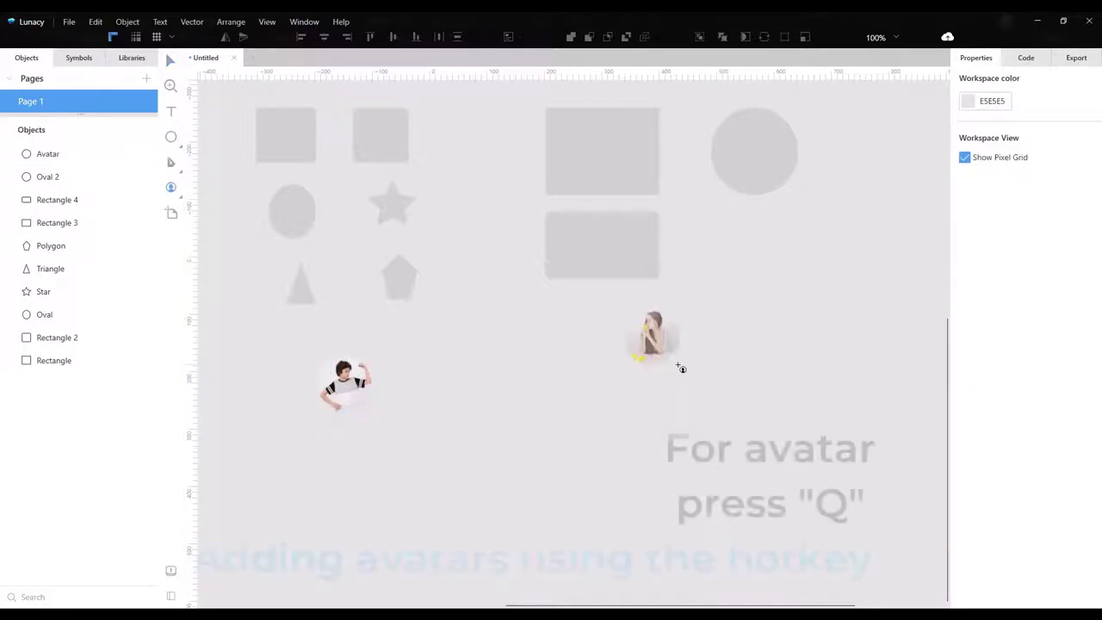
pyautogui.click(684, 412)
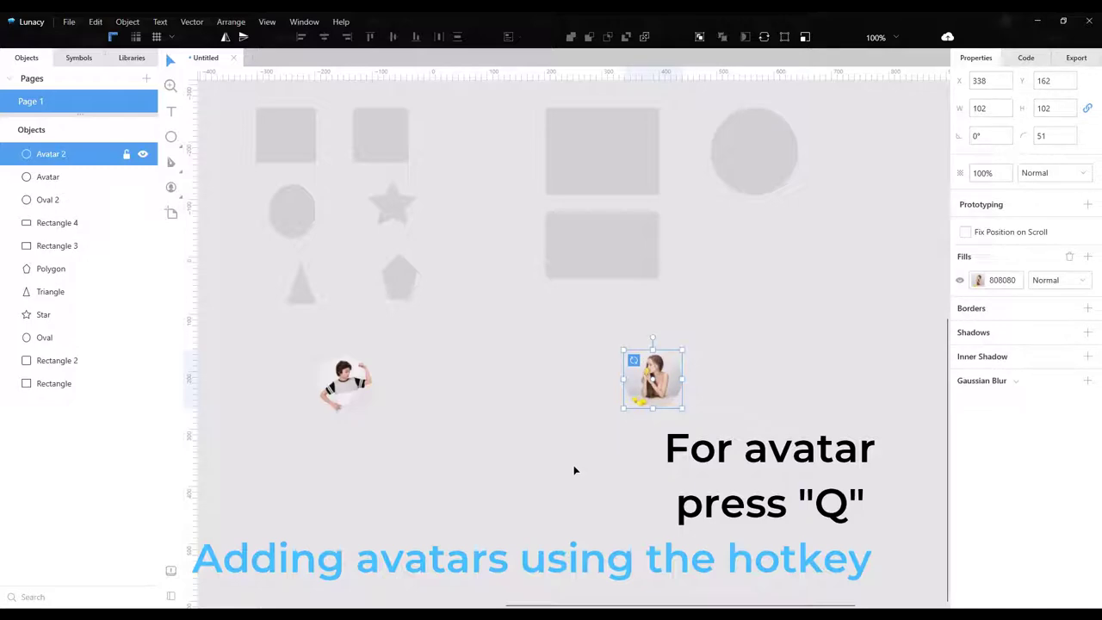
pyautogui.click(612, 419)
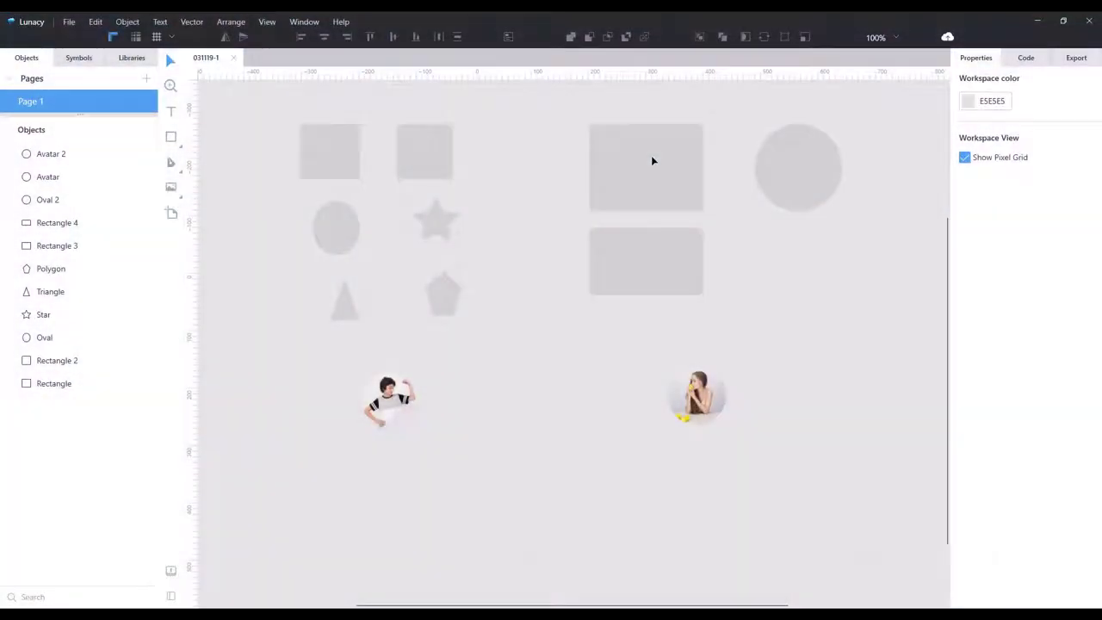
# - Resize the large sharp-cornered rectangle freehand to about 219 × 96, and set its exact width to 200 and height to 110
pyautogui.click(651, 161)
pyautogui.moveTo(702, 210); pyautogui.dragTo(715, 151)
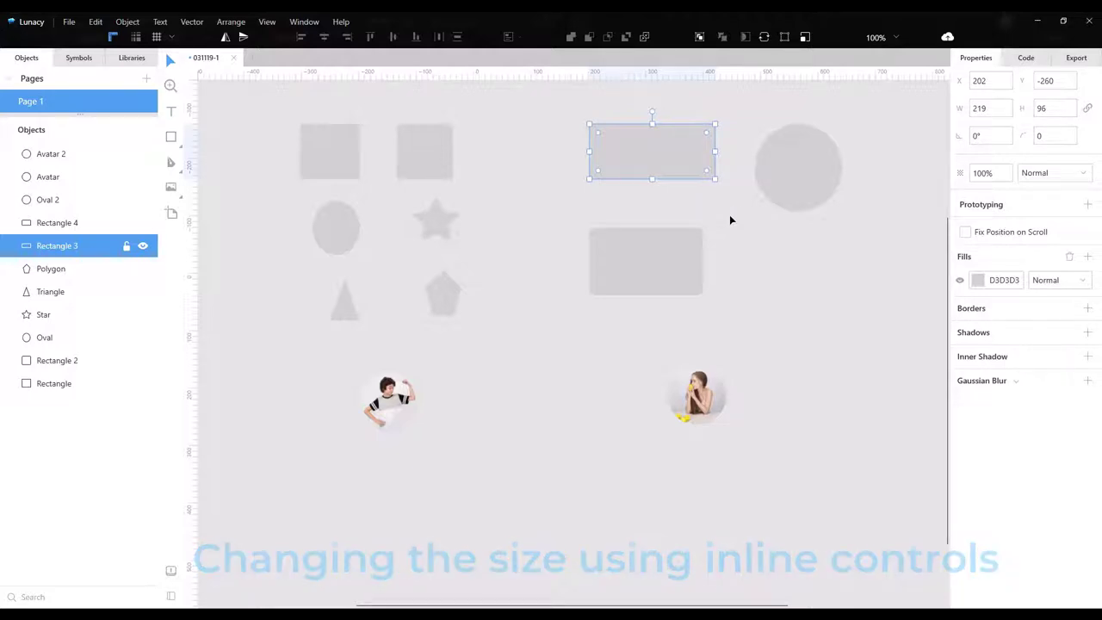
pyautogui.click(984, 108)
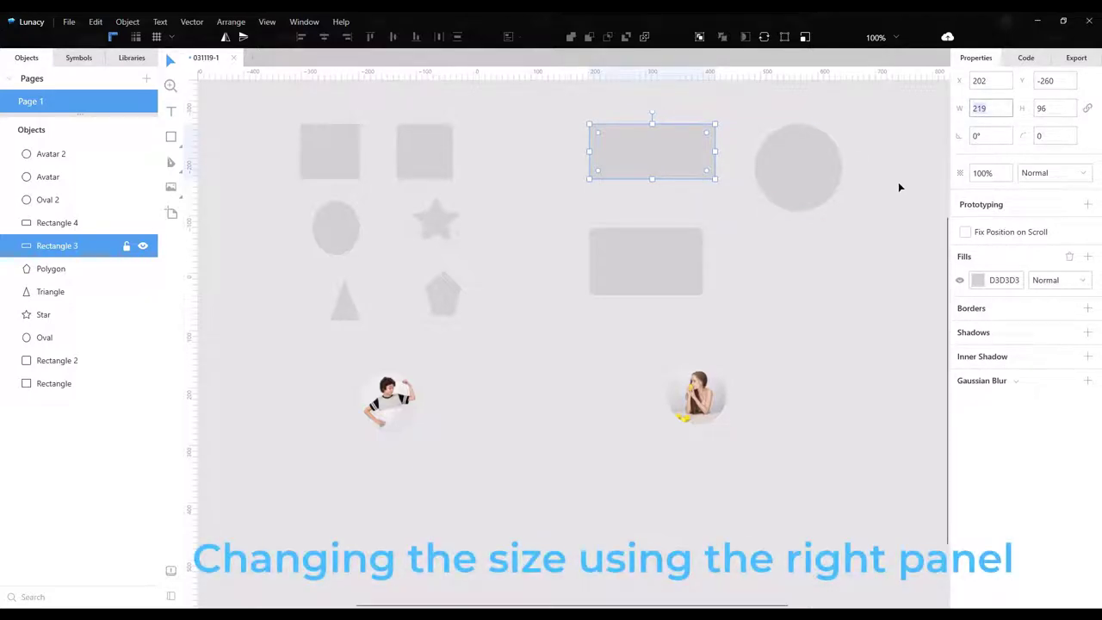
pyautogui.press('BackSpace')
pyautogui.press('BackSpace')
pyautogui.write('00')
pyautogui.press('Tab')
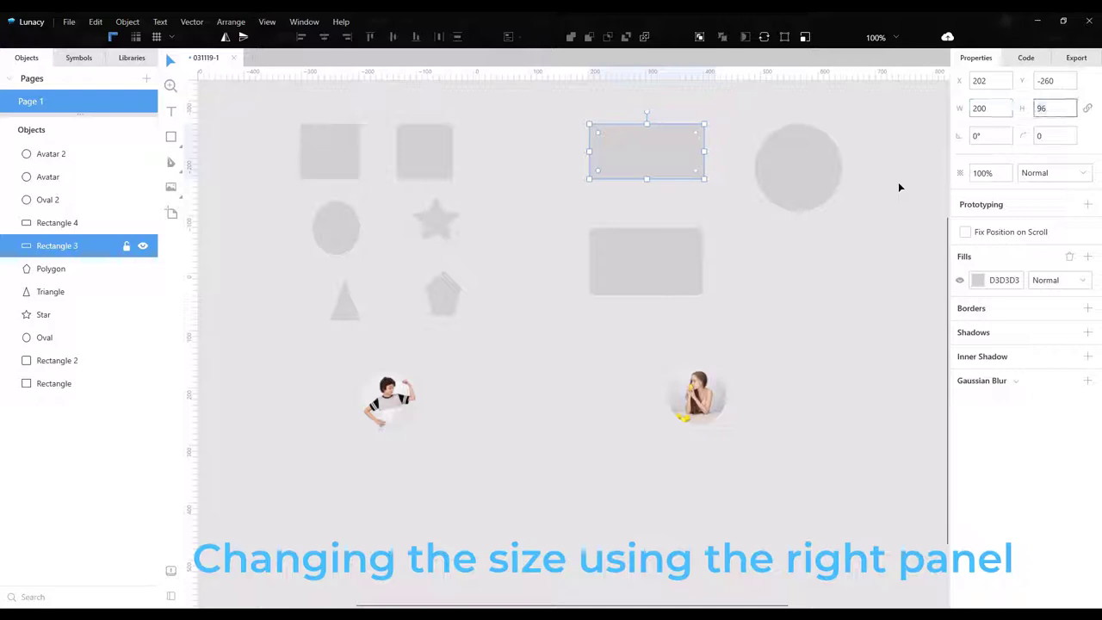
pyautogui.write('110')
pyautogui.press('Return')
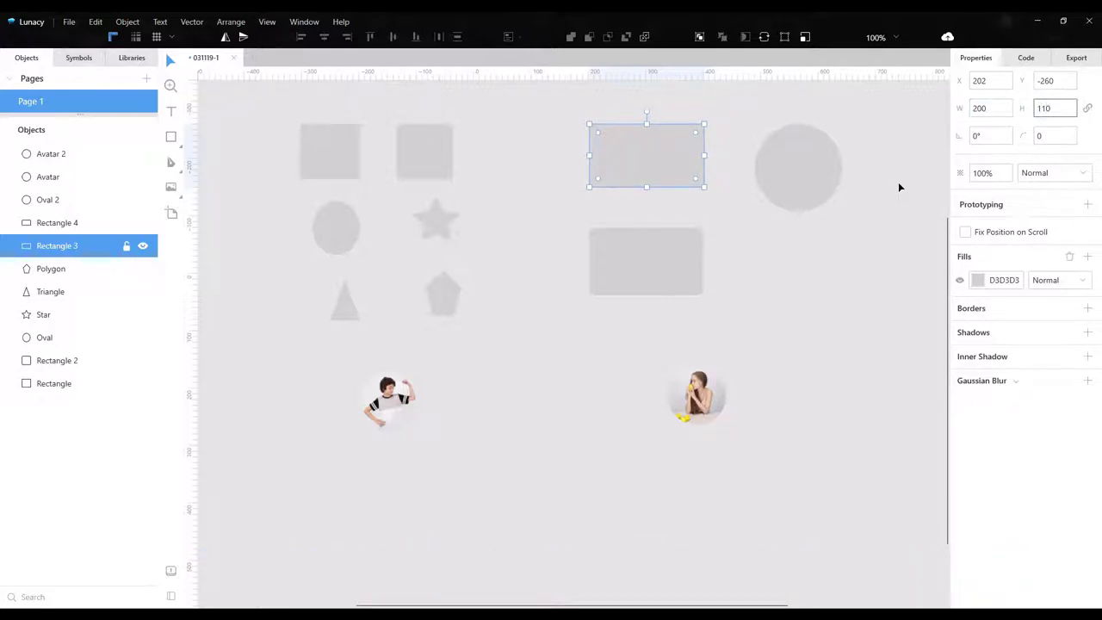
pyautogui.click(864, 79)
# - Rotate the large rounded rectangle freehand to about -31°, and set its rotation angle to 33°
pyautogui.click(663, 268)
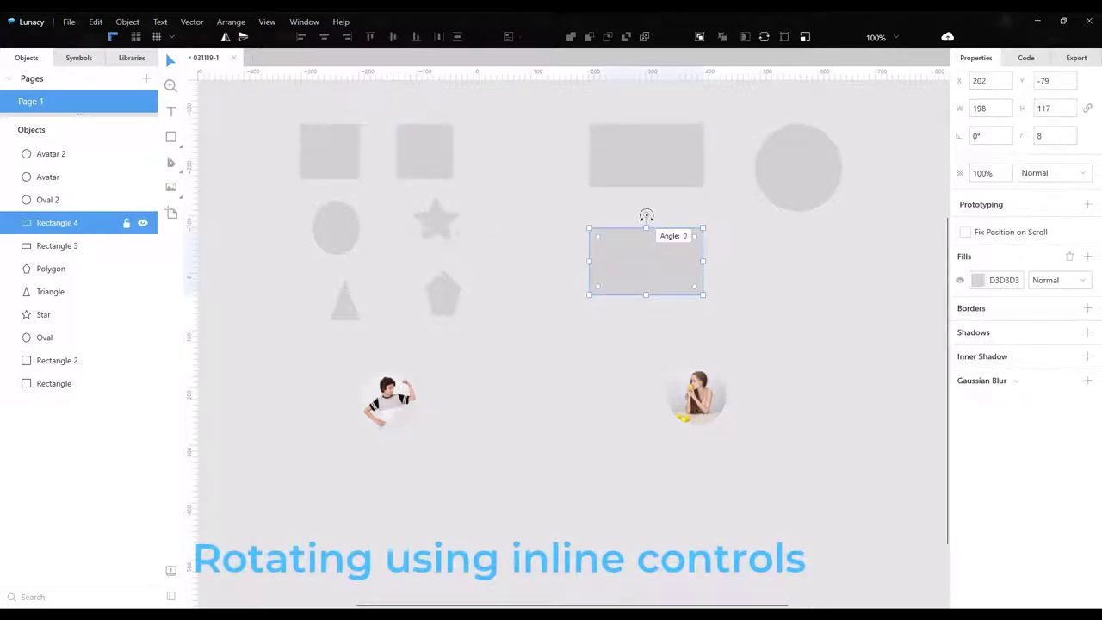
pyautogui.moveTo(647, 215); pyautogui.dragTo(622, 221)
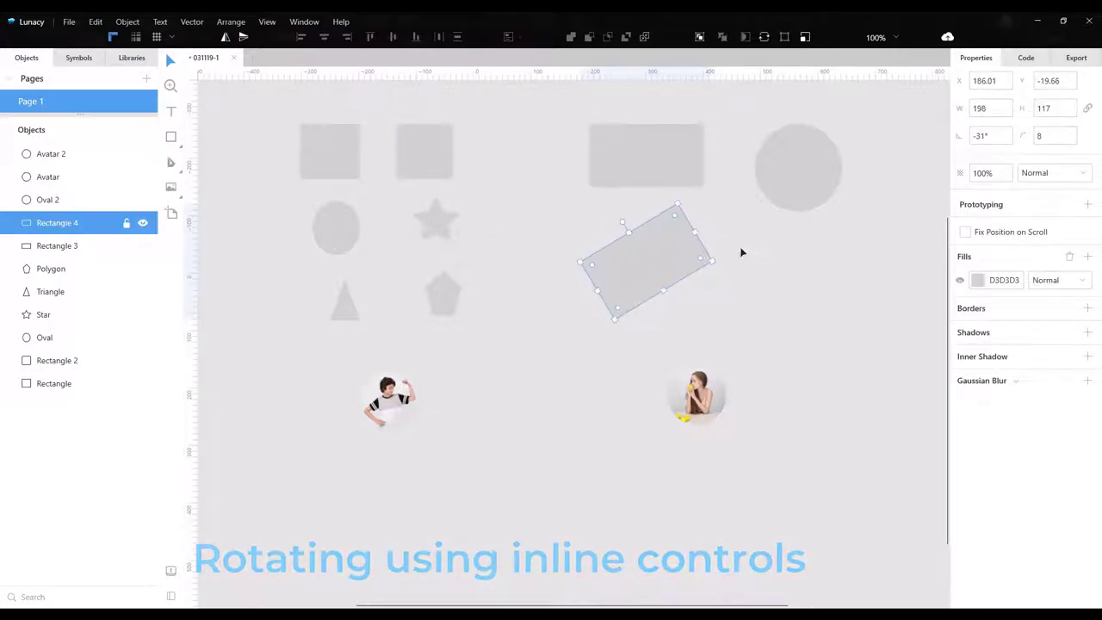
pyautogui.click(981, 138)
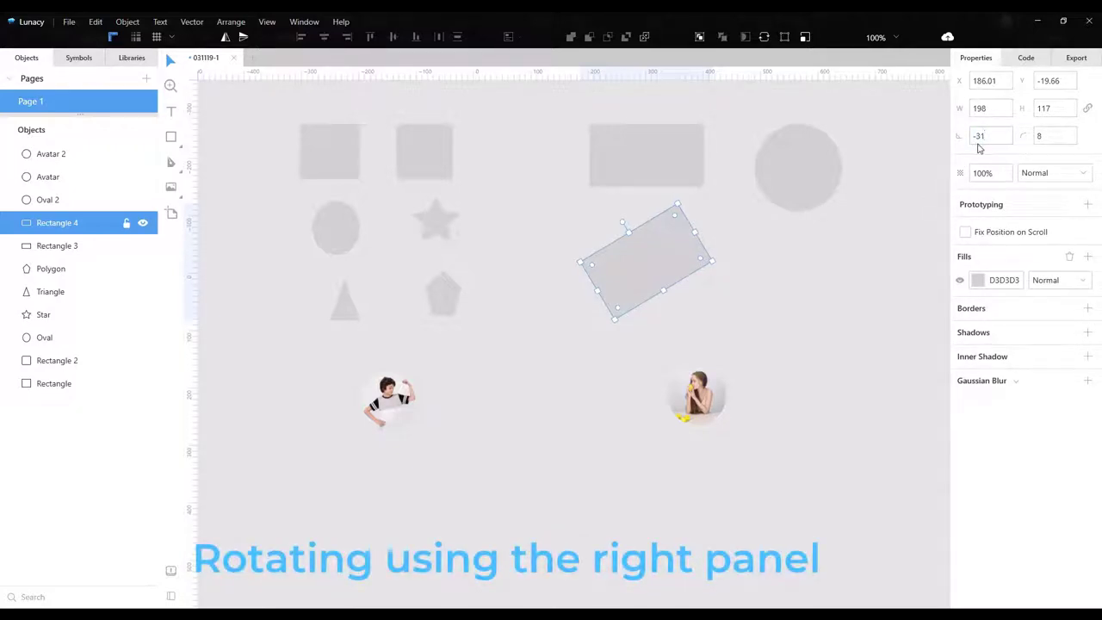
pyautogui.press('Return')
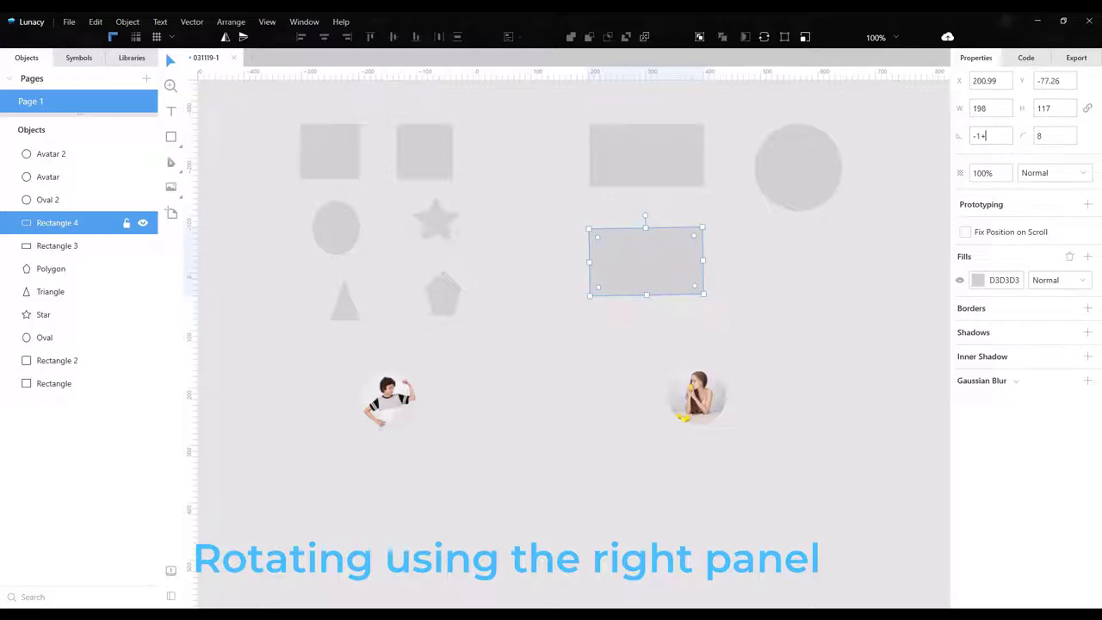
pyautogui.press('Return')
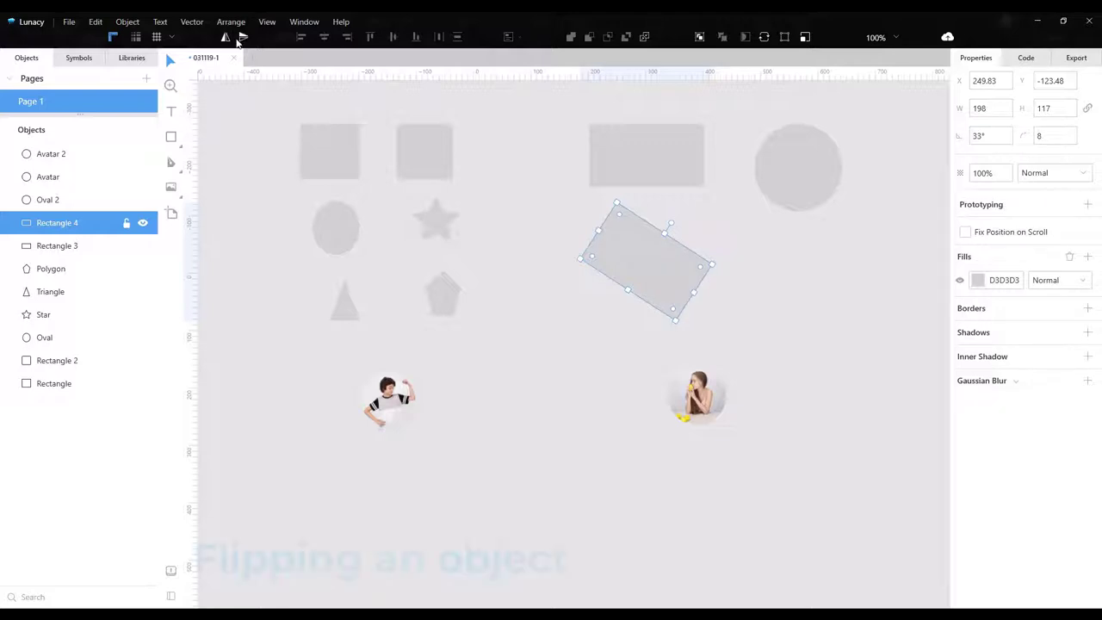
# - Flip the rotated rounded rectangle horizontally and vertically
pyautogui.click(227, 37)
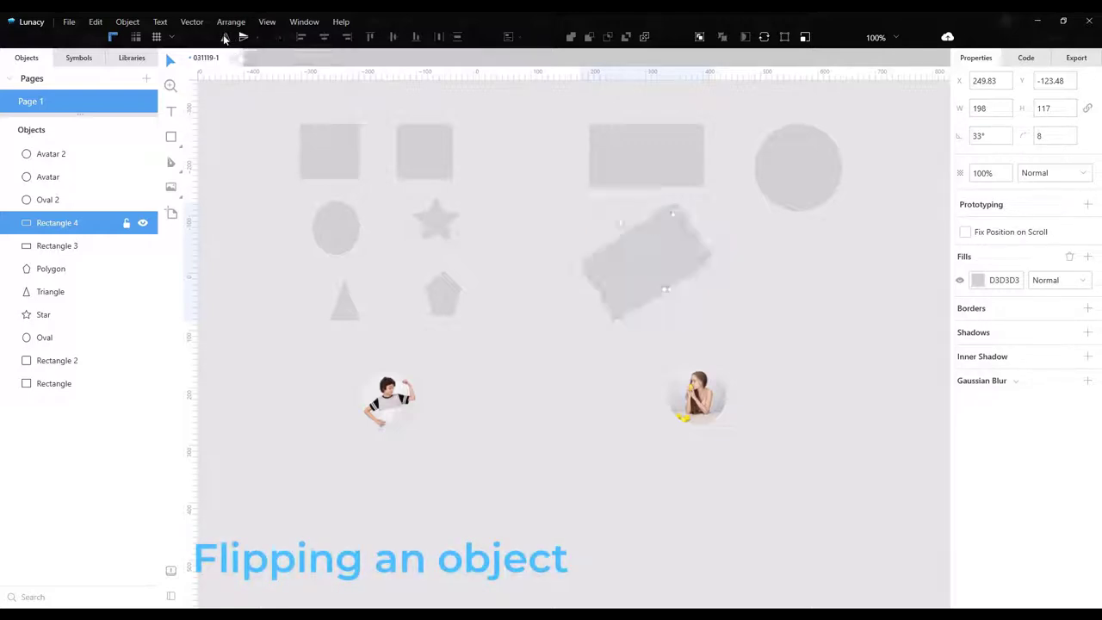
pyautogui.click(245, 38)
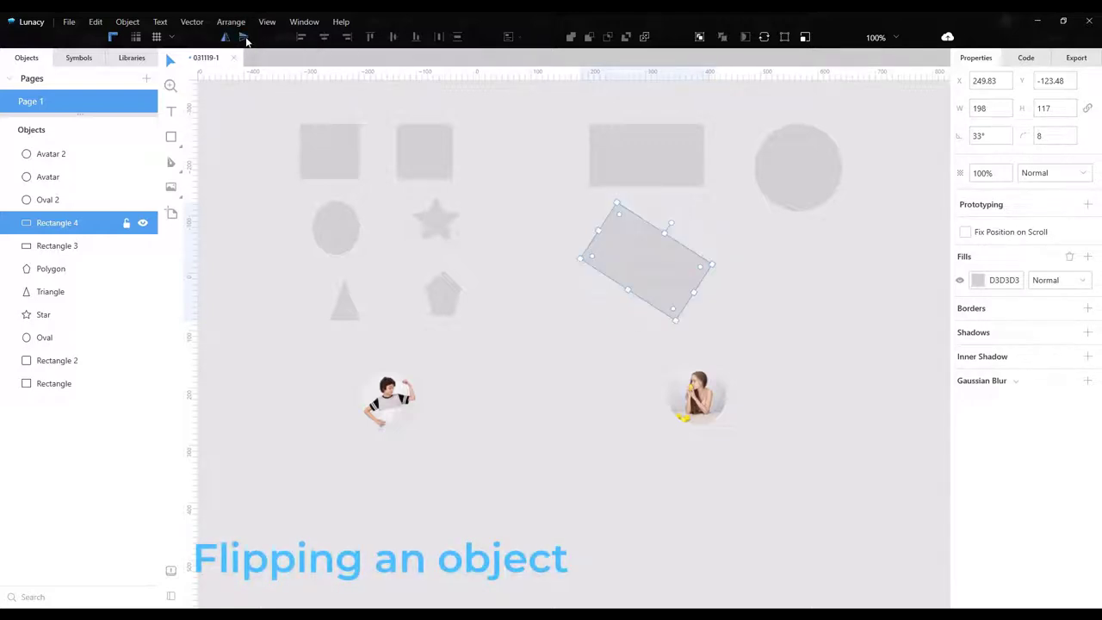
pyautogui.click(747, 247)
# - Round all corners of the large unrotated rectangle to a radius of about 38, and reduce only its lower-right corner to 0
pyautogui.click(679, 167)
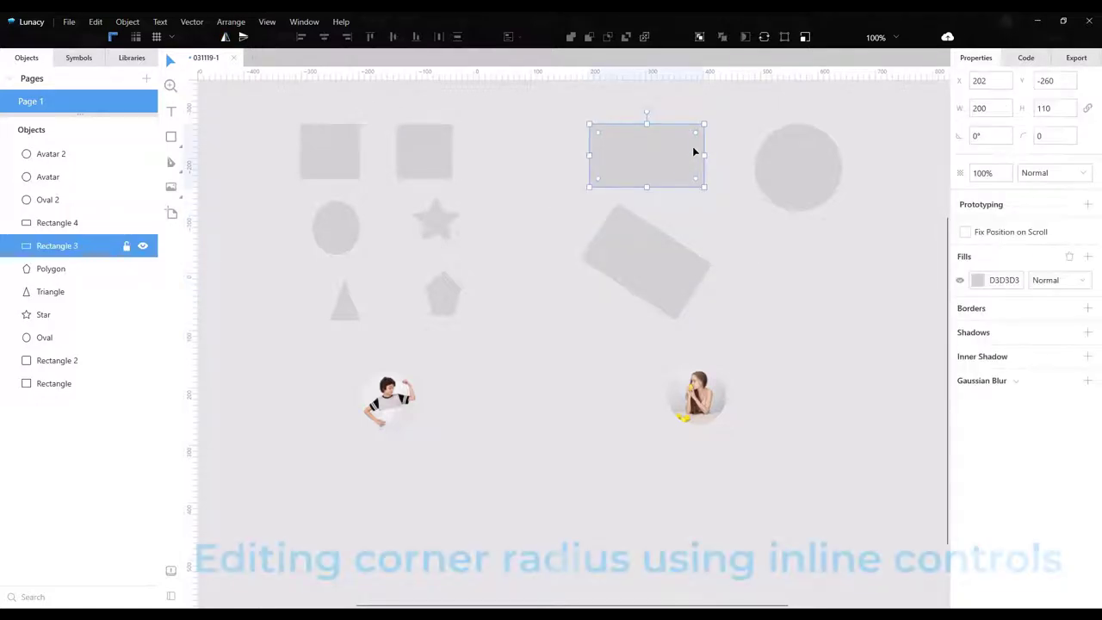
pyautogui.moveTo(697, 135); pyautogui.dragTo(681, 148)
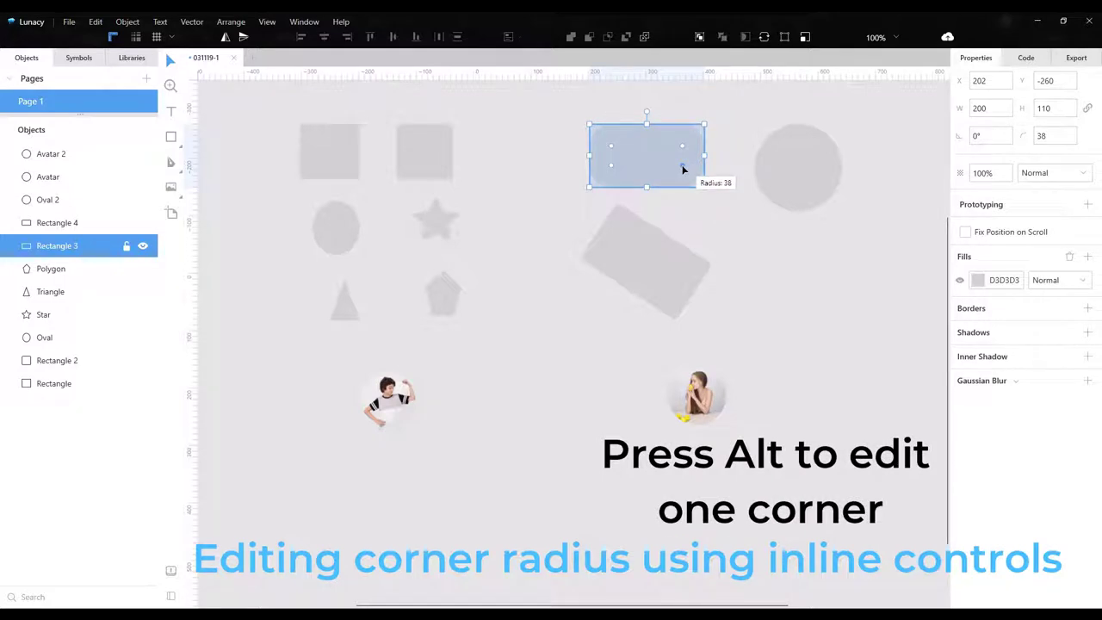
pyautogui.moveTo(682, 168); pyautogui.dragTo(709, 191)
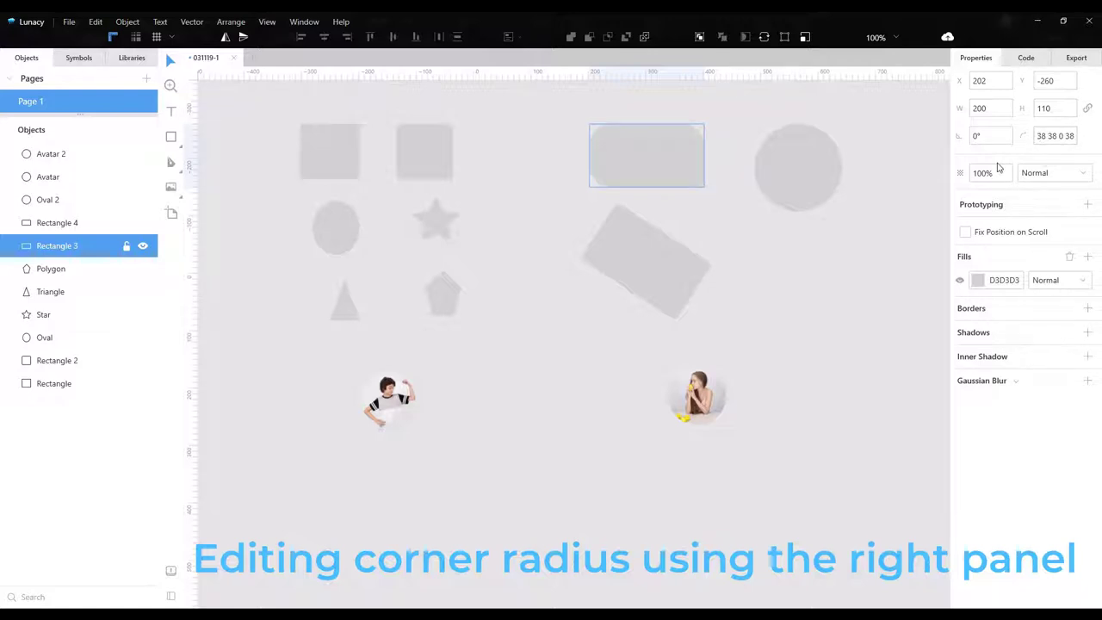
# - Give the large unrotated rectangle a uniform corner radius of 22, and replace it with individual corner radii of 15 10 15 10
pyautogui.press('Delete')
pyautogui.press('Delete')
pyautogui.press('Delete')
pyautogui.press('Delete')
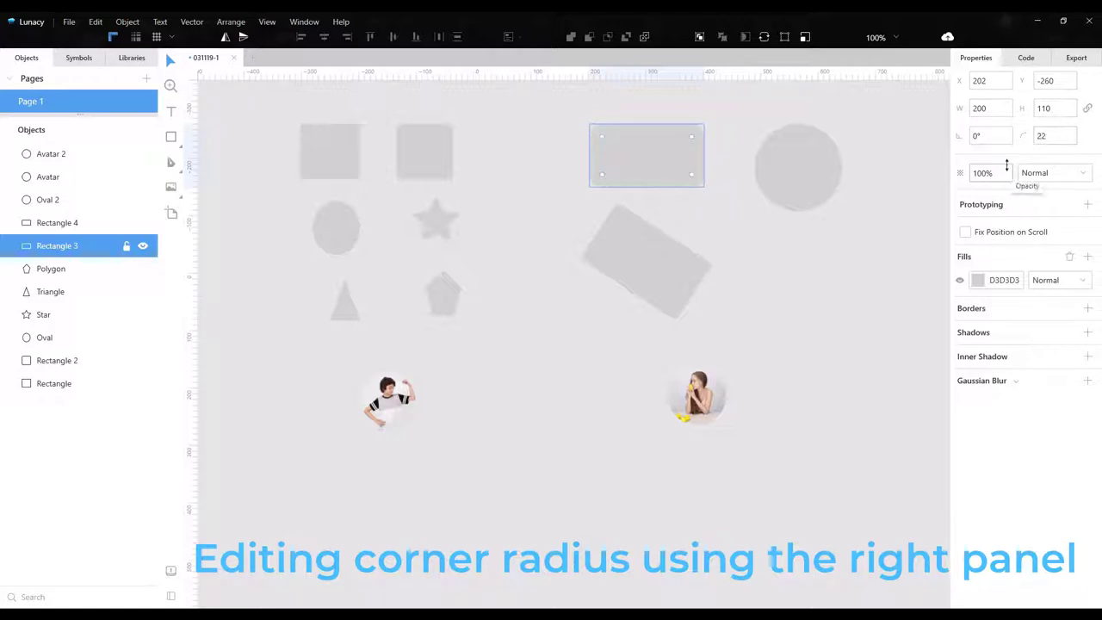
pyautogui.press('BackSpace')
pyautogui.press('BackSpace')
pyautogui.write('15')
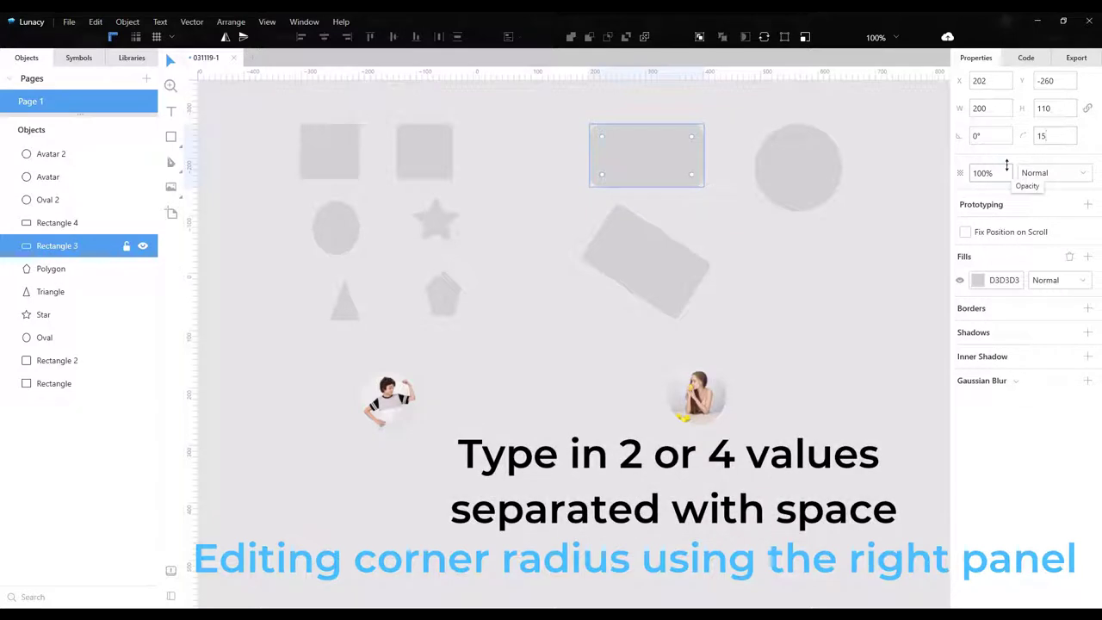
pyautogui.write(' 10 15 10')
pyautogui.click(349, 307)
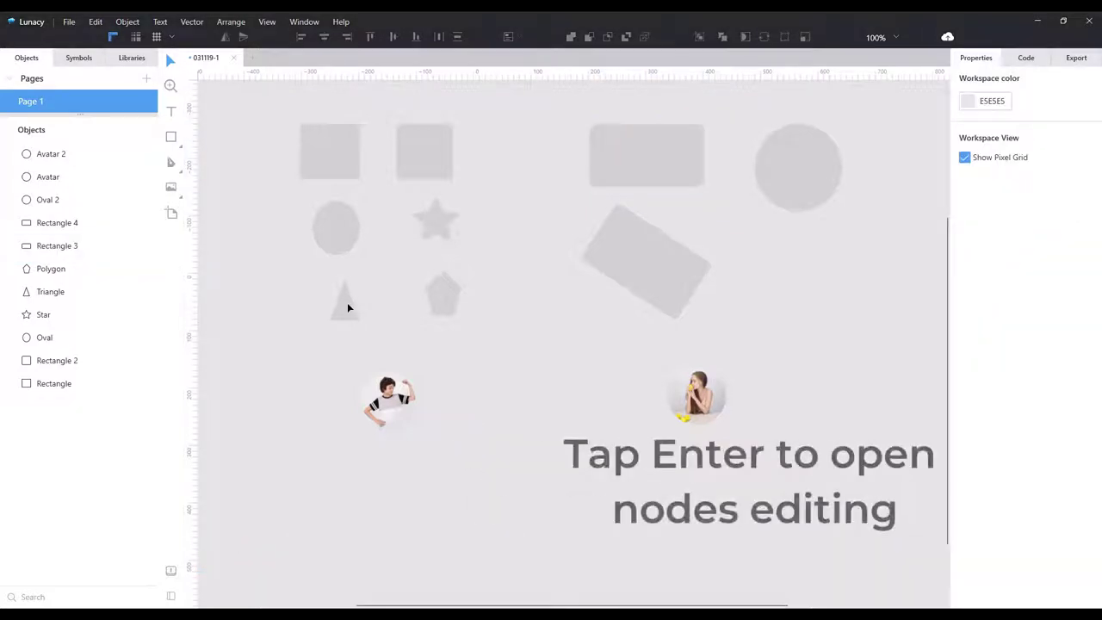
# - Edit the triangle's nodes and round its top corner to a radius of 24
pyautogui.click(348, 307)
pyautogui.press('Return')
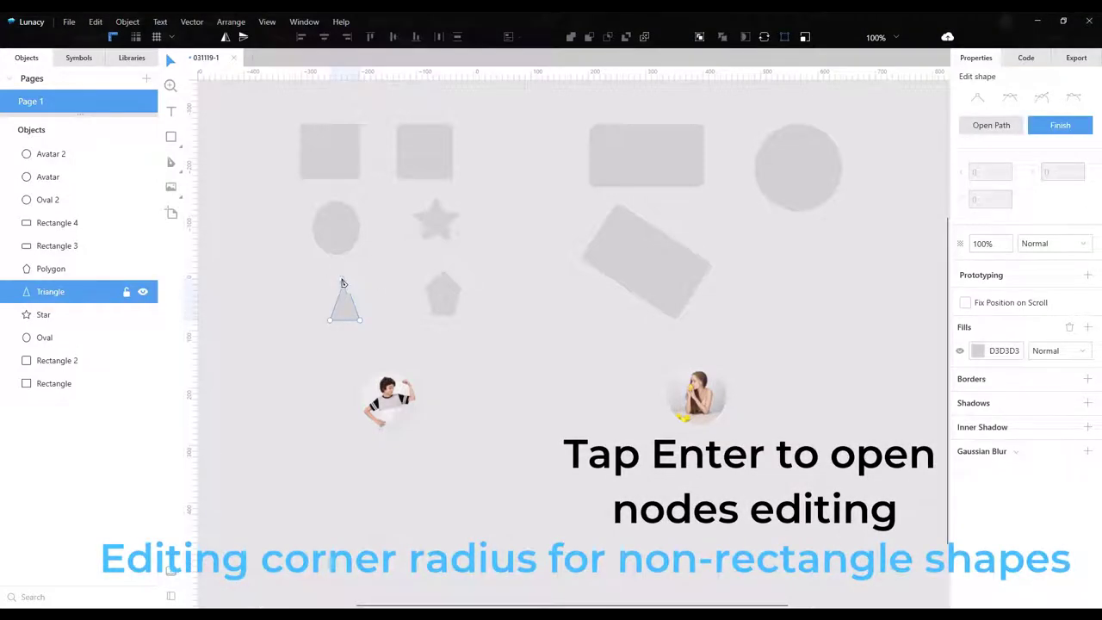
pyautogui.click(342, 281)
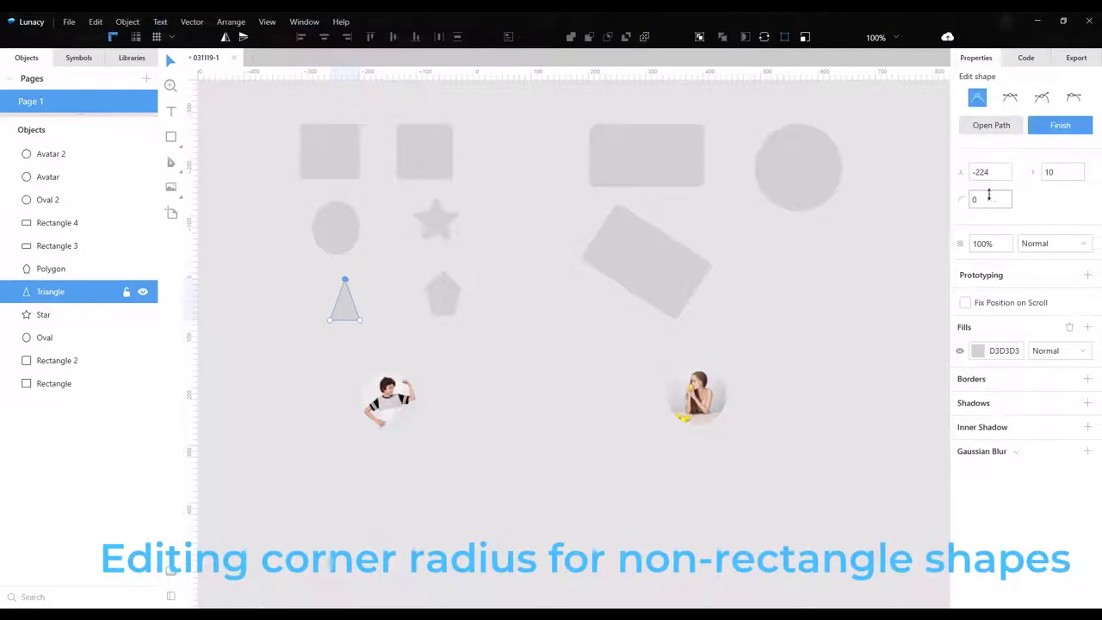
pyautogui.moveTo(982, 199); pyautogui.dragTo(984, 177)
# - Round the triangle's lower-left corner and finish editing its shape
pyautogui.scroll(2, 340, 303)
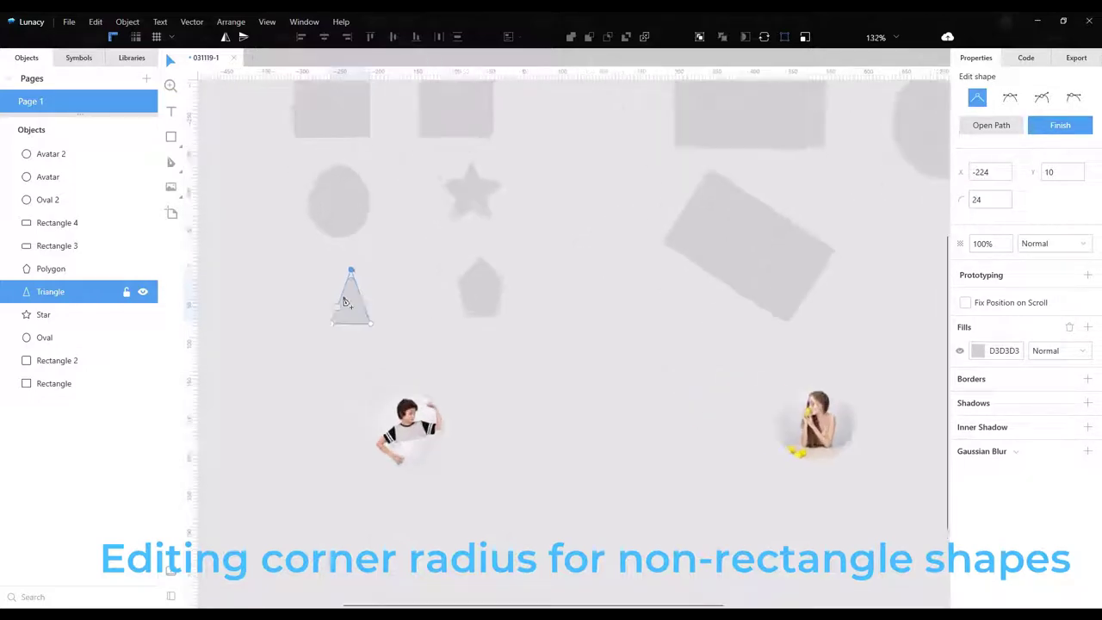
pyautogui.scroll(5, 344, 302)
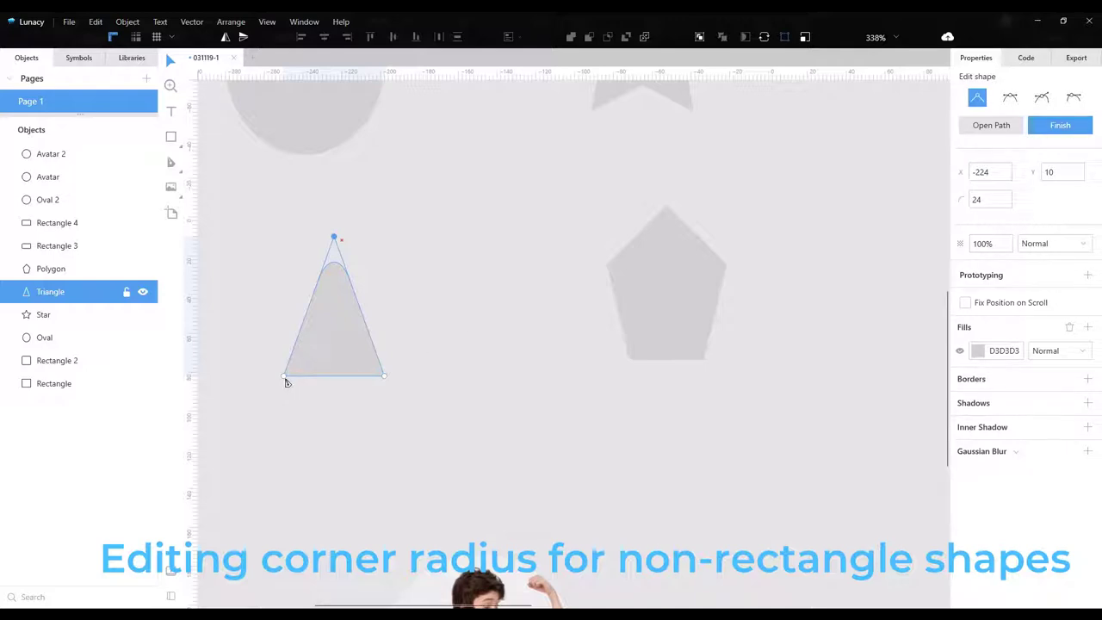
pyautogui.click(285, 377)
pyautogui.click(1060, 125)
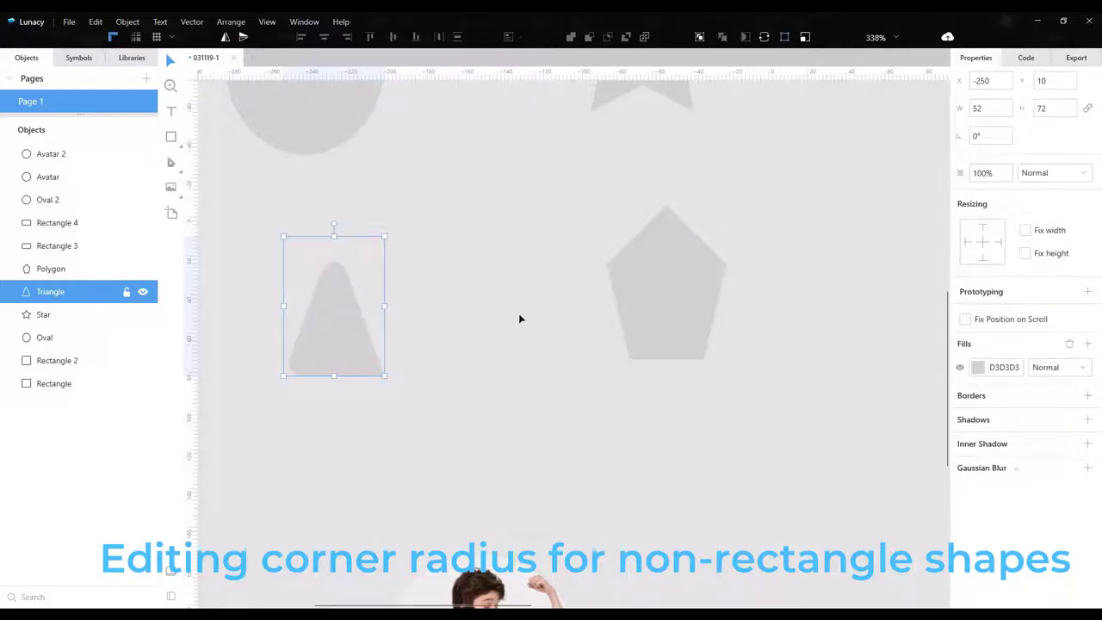
# - Set the corner radius of the pentagon to 14
pyautogui.scroll(-5, 519, 316)
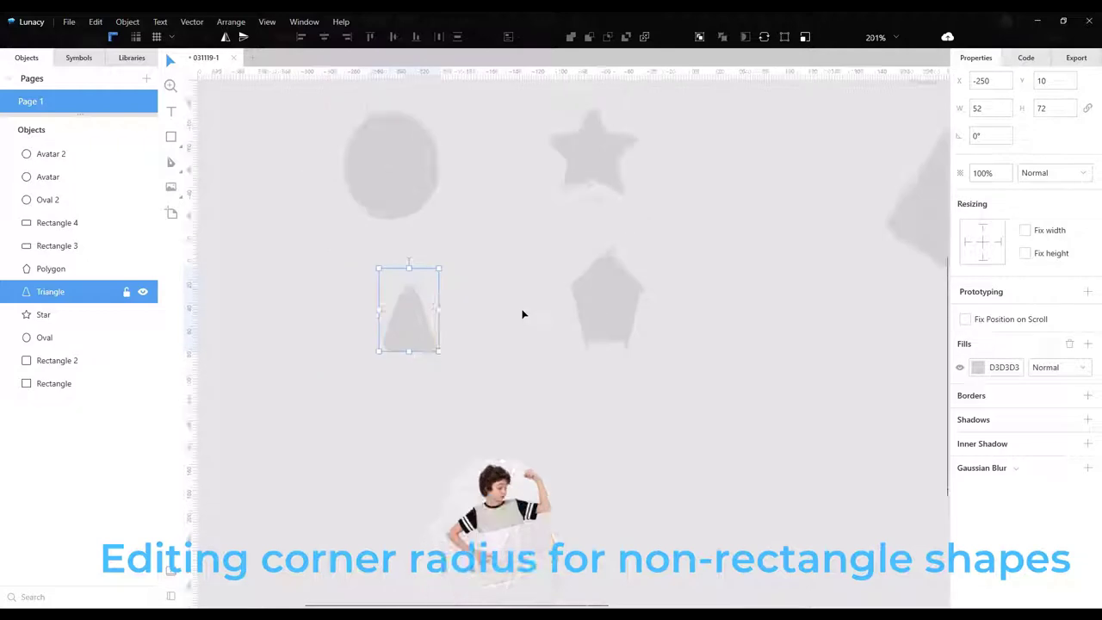
pyautogui.scroll(2, 621, 292)
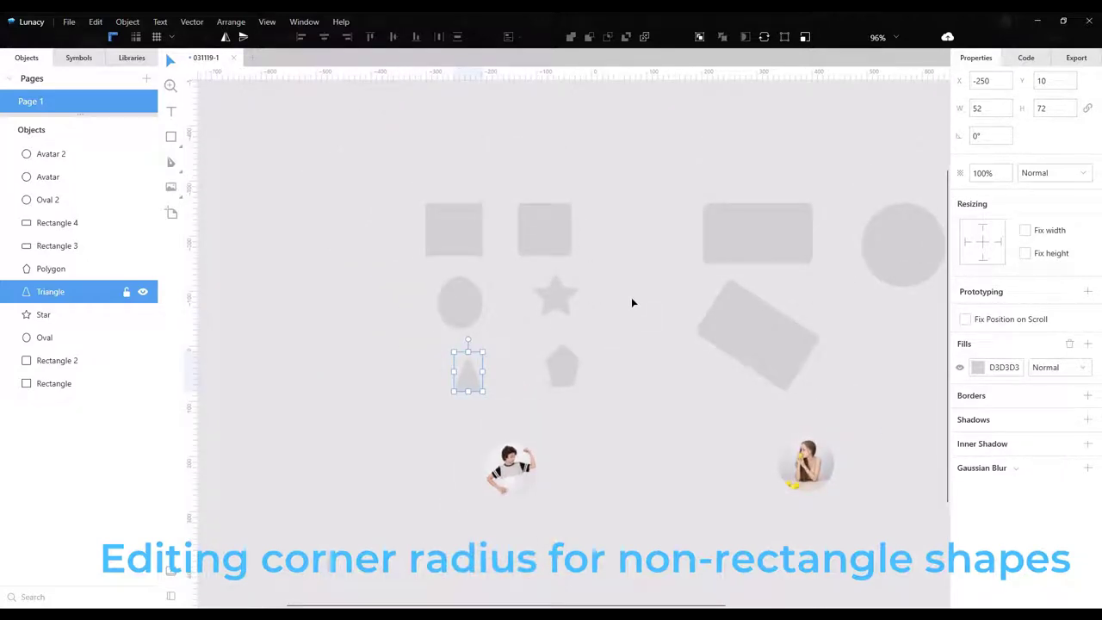
pyautogui.click(631, 303)
pyautogui.click(559, 367)
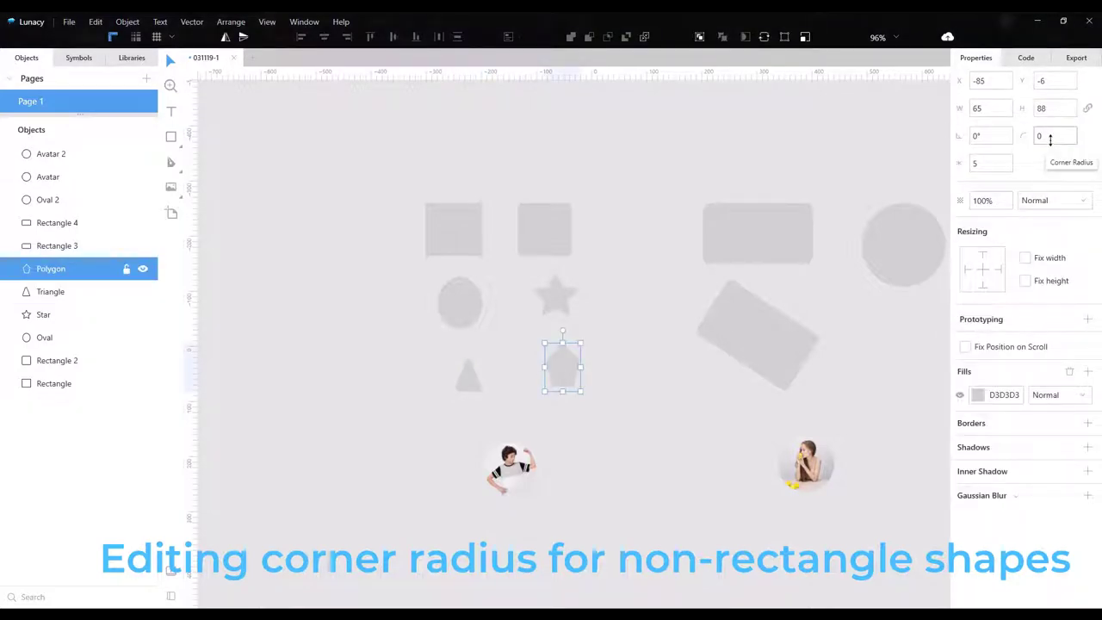
pyautogui.moveTo(1051, 138); pyautogui.dragTo(1052, 136)
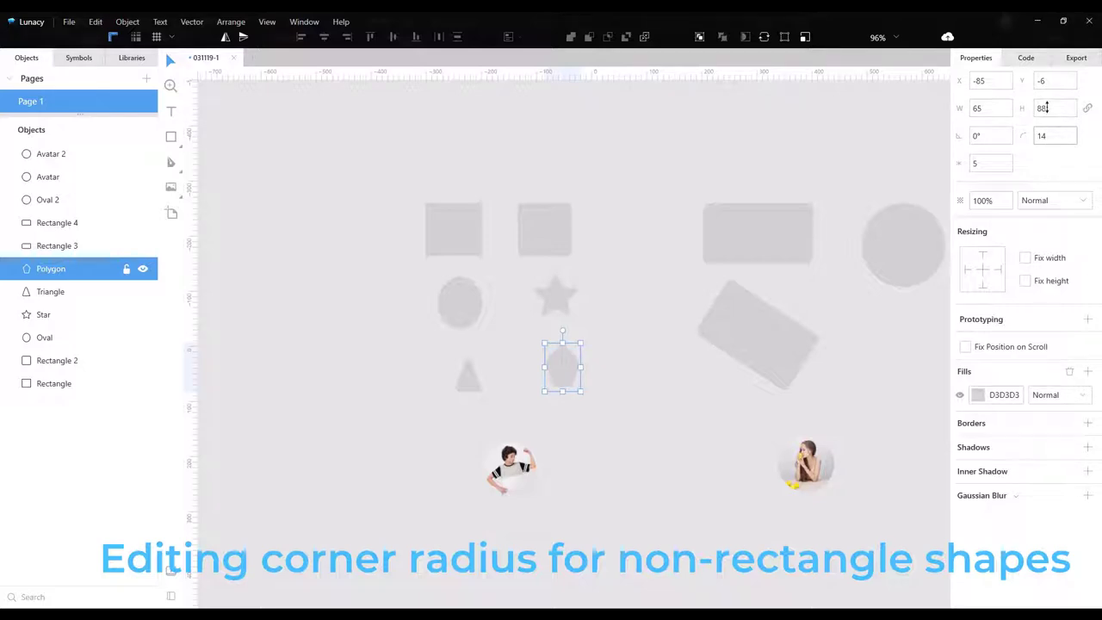
# - Set the polygon's corner radius to 0 and try vertex counts of 12 and 4
pyautogui.scroll(5, 583, 334)
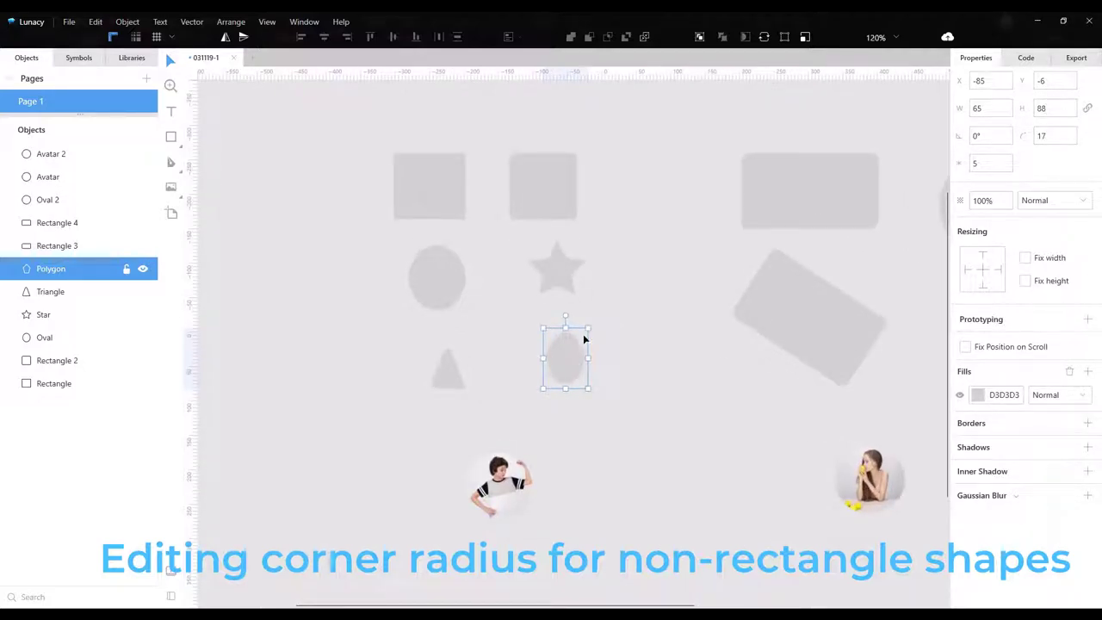
pyautogui.scroll(2, 579, 346)
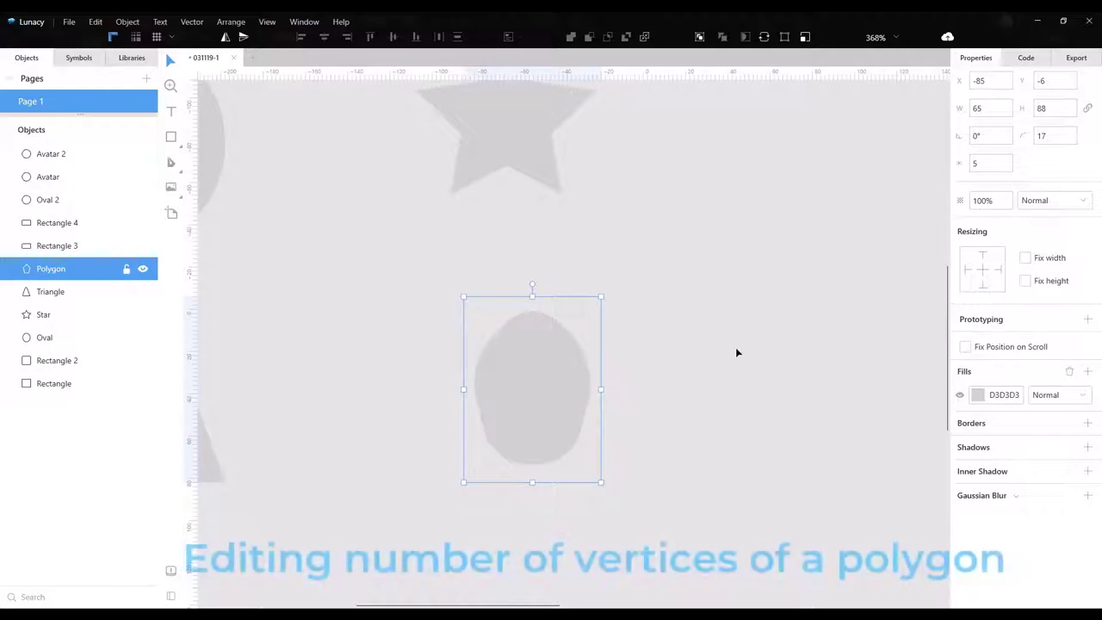
pyautogui.moveTo(995, 165)
pyautogui.mouseDown()
pyautogui.moveTo(1016, 123)
pyautogui.moveTo(1052, 140)
pyautogui.moveTo(1049, 169)
pyautogui.moveTo(1012, 127)
pyautogui.moveTo(1004, 176)
pyautogui.mouseUp()
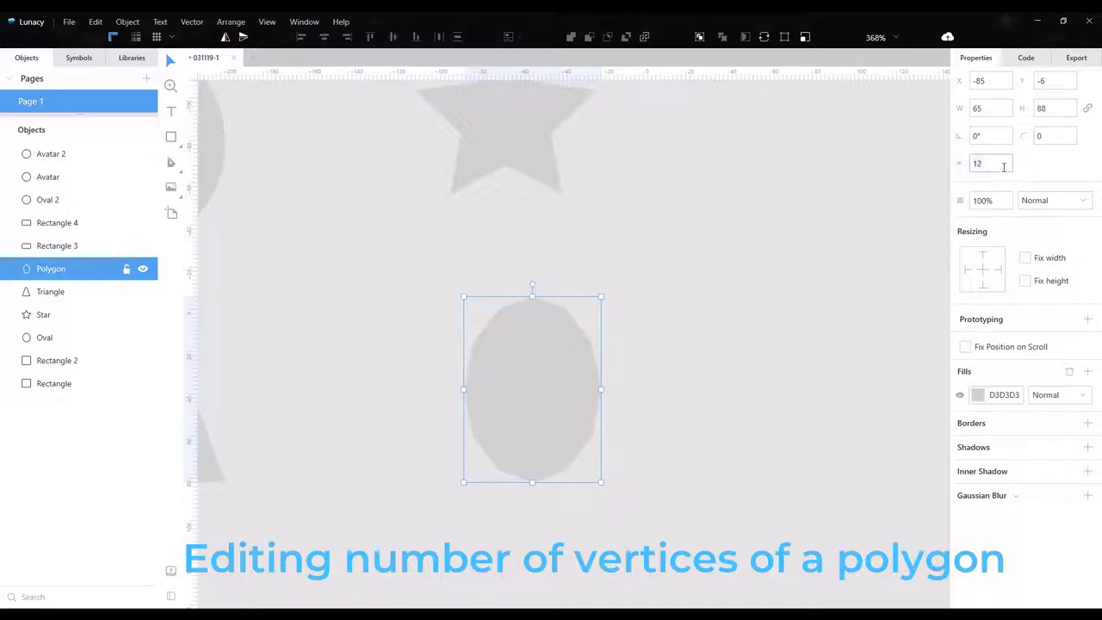
pyautogui.click(1004, 166)
pyautogui.press('Return')
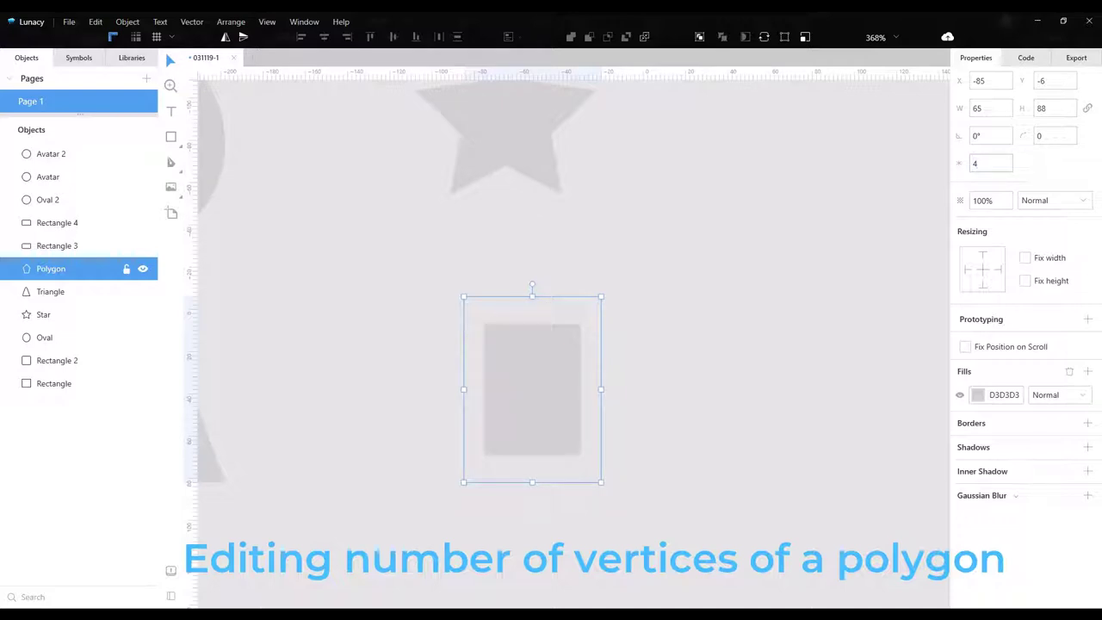
# - Set the polygon's number of vertices to 6 and deselect it
pyautogui.click(968, 163)
pyautogui.write('6')
pyautogui.press('Return')
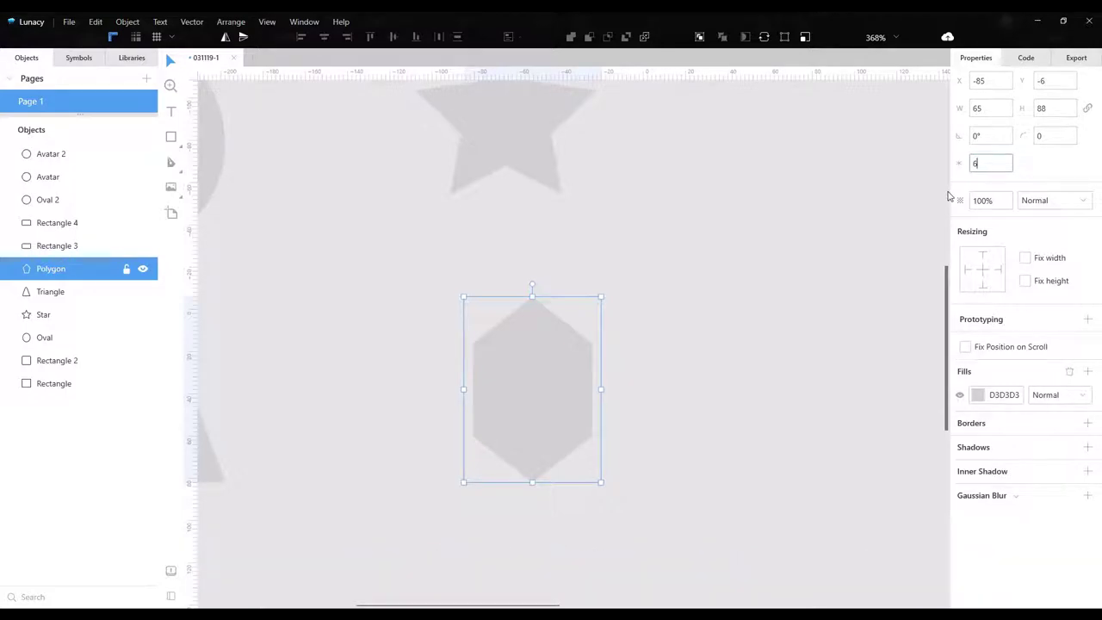
pyautogui.click(654, 338)
# - Set the star's corner radius to 4 and its number of vertices to 10
pyautogui.scroll(5, 653, 337)
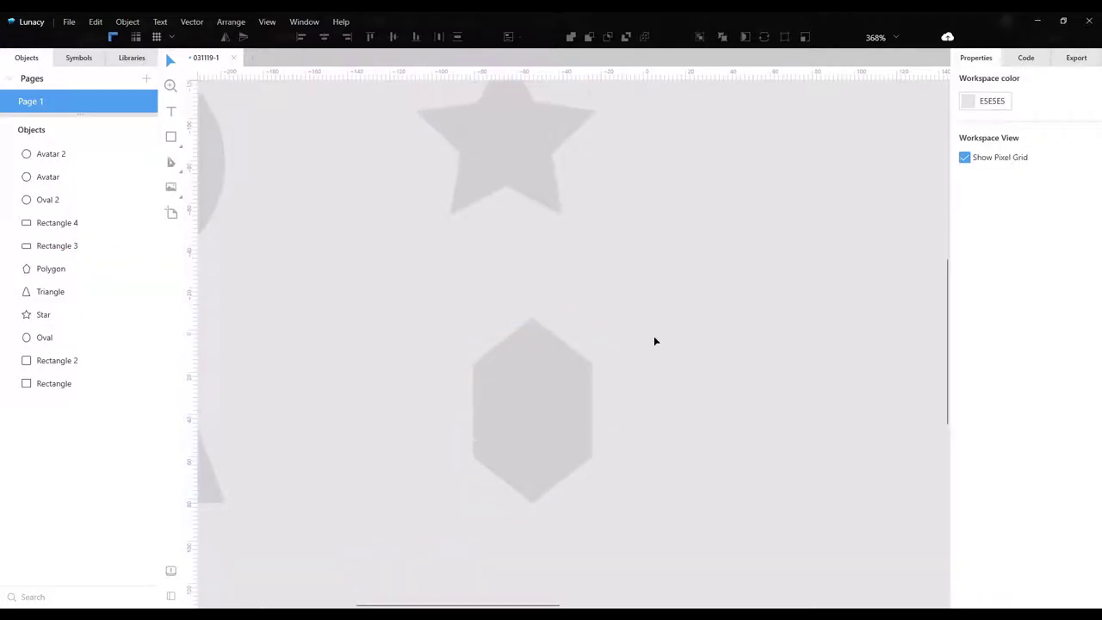
pyautogui.click(522, 361)
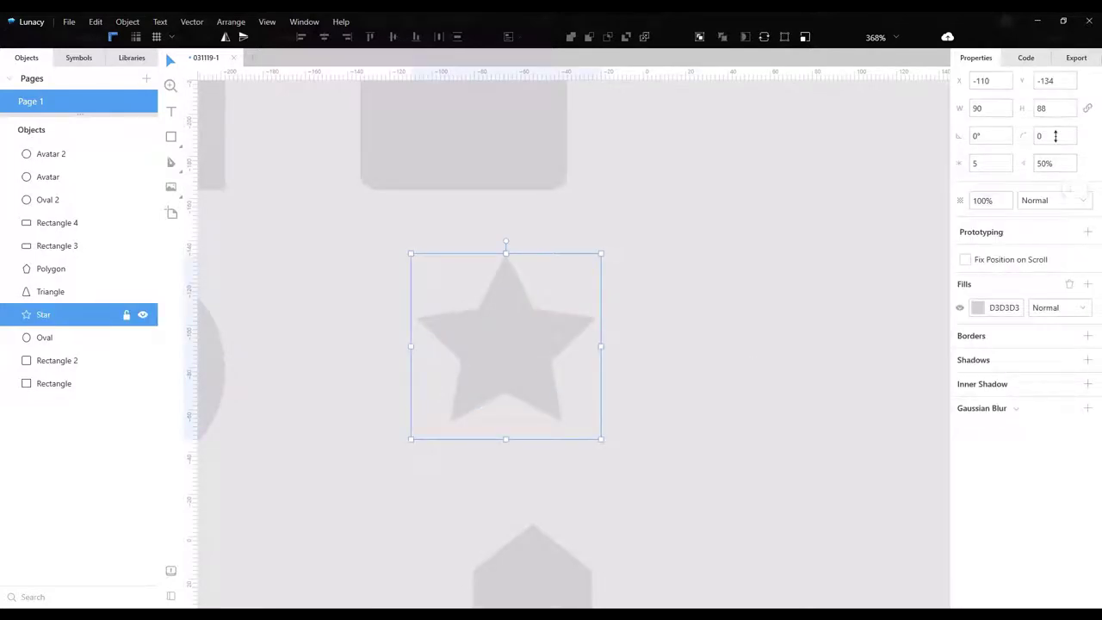
pyautogui.moveTo(1056, 138); pyautogui.dragTo(1055, 135)
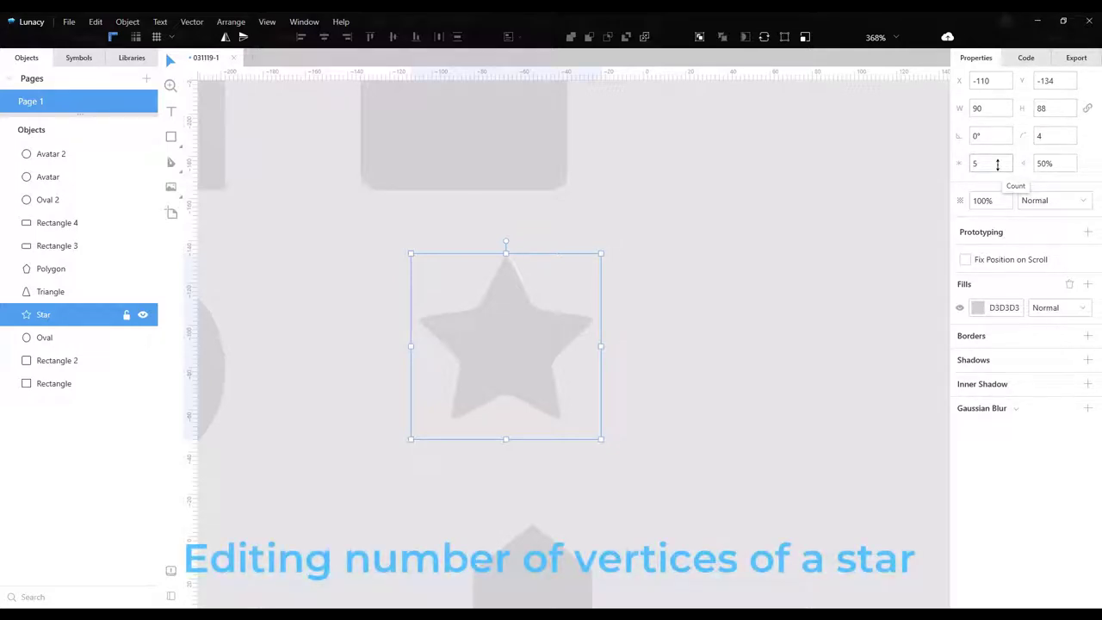
pyautogui.moveTo(998, 160); pyautogui.dragTo(1011, 106)
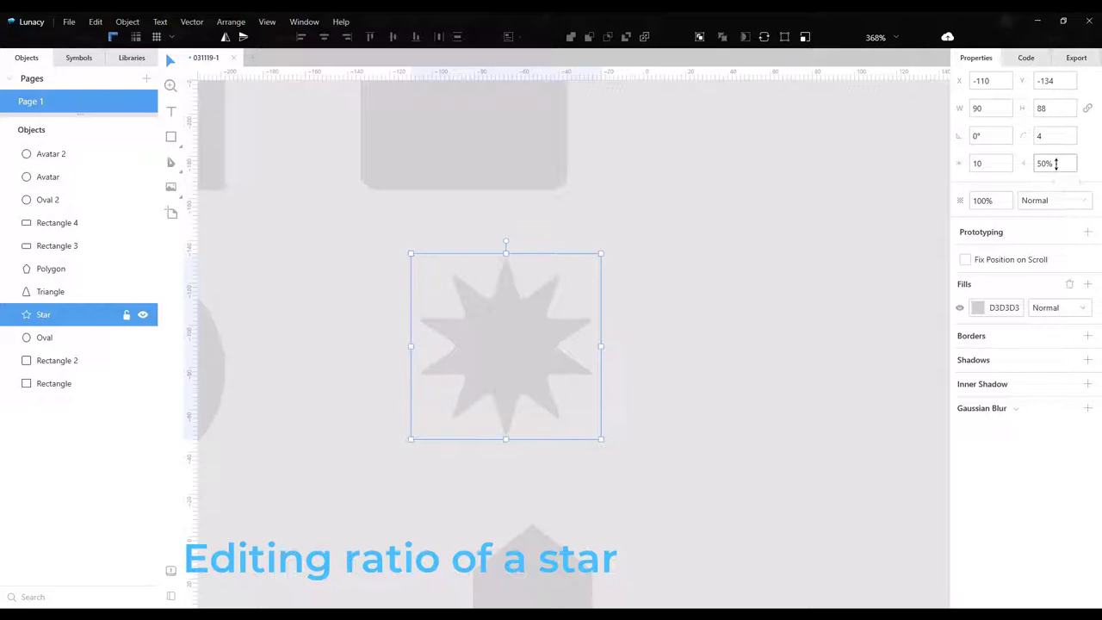
# - Try a ratio of 23% on the ten-pointed star, and set the ratio to 56%
pyautogui.moveTo(1060, 183); pyautogui.dragTo(1065, 221)
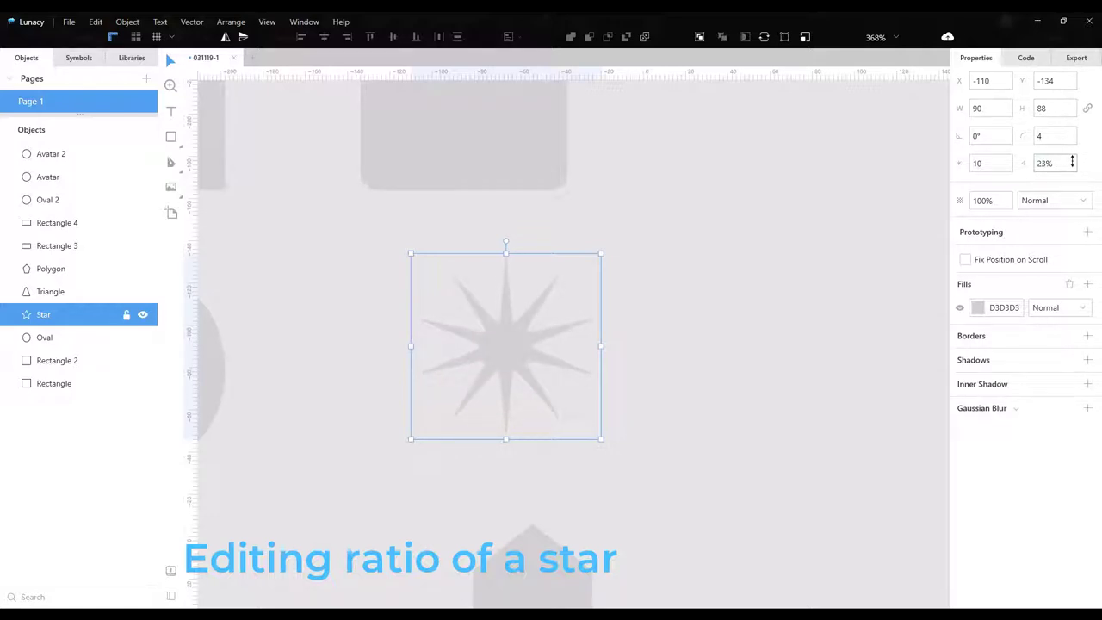
pyautogui.moveTo(1071, 161); pyautogui.dragTo(1083, 82)
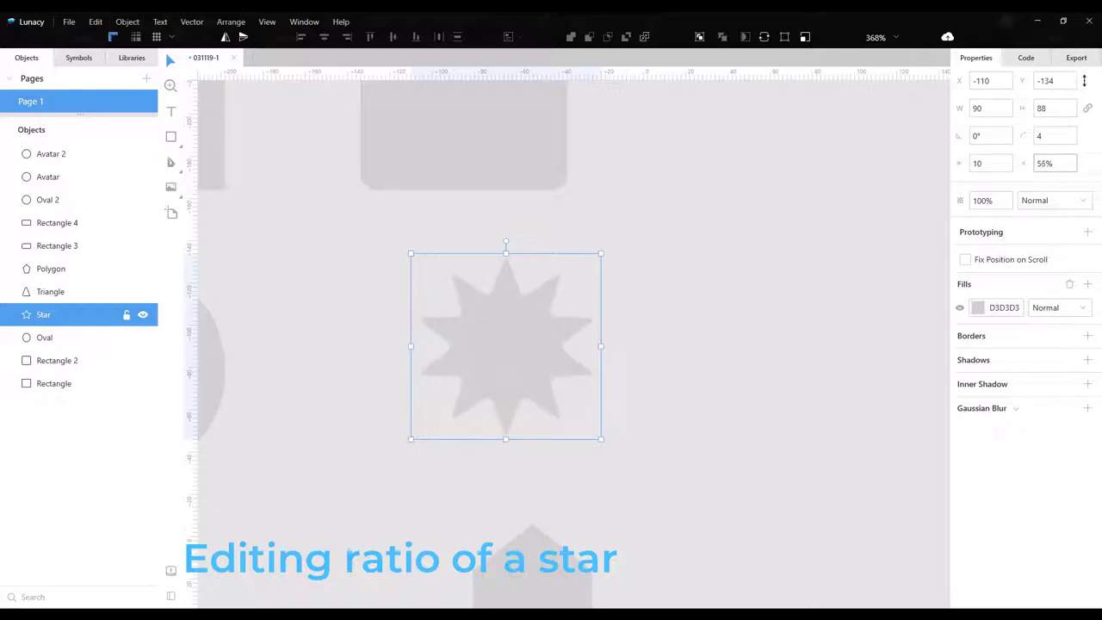
pyautogui.moveTo(1058, 164); pyautogui.dragTo(1056, 163)
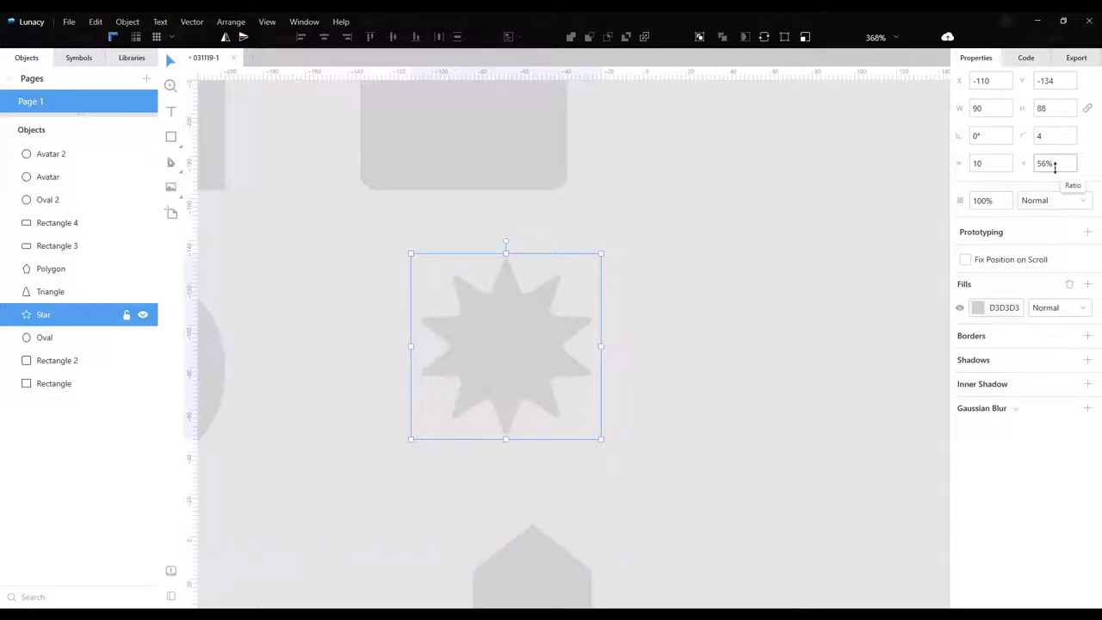
pyautogui.click(737, 262)
# - Cycle the boy avatar's image through the random portraits to the woman in a hat holding a red object
pyautogui.scroll(-1, 737, 262)
pyautogui.scroll(-2, 737, 266)
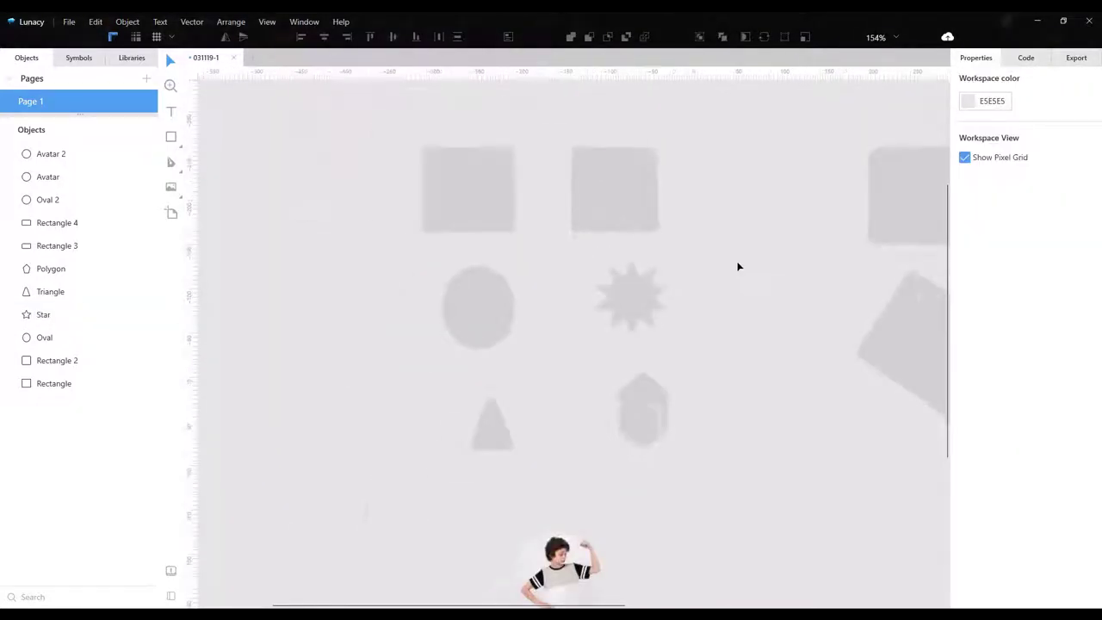
pyautogui.scroll(-3, 737, 267)
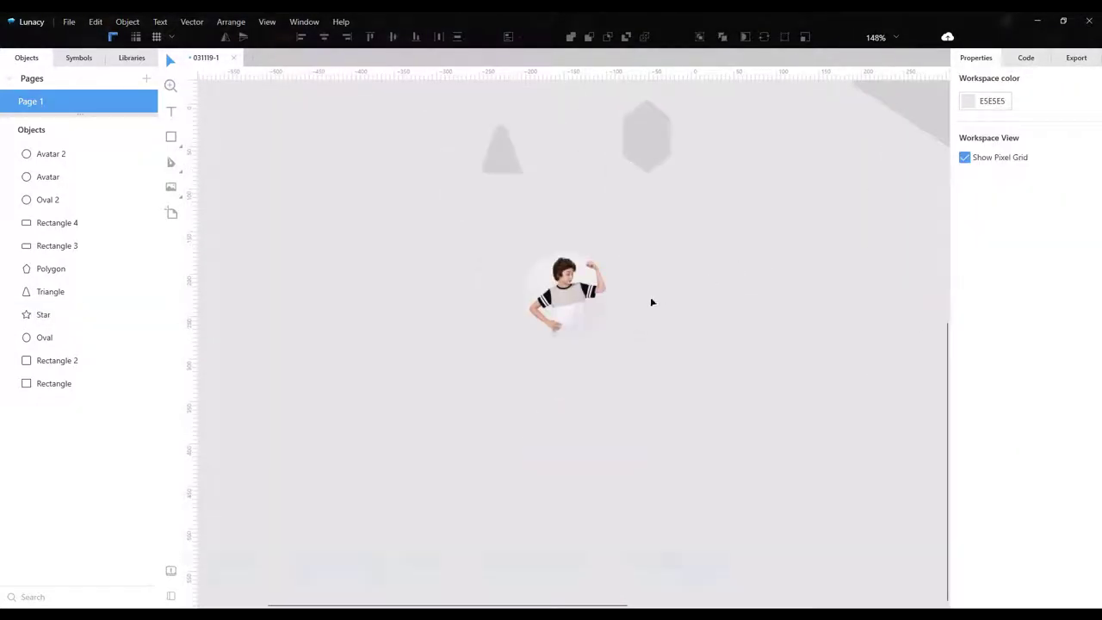
pyautogui.click(565, 305)
pyautogui.scroll(3, 593, 334)
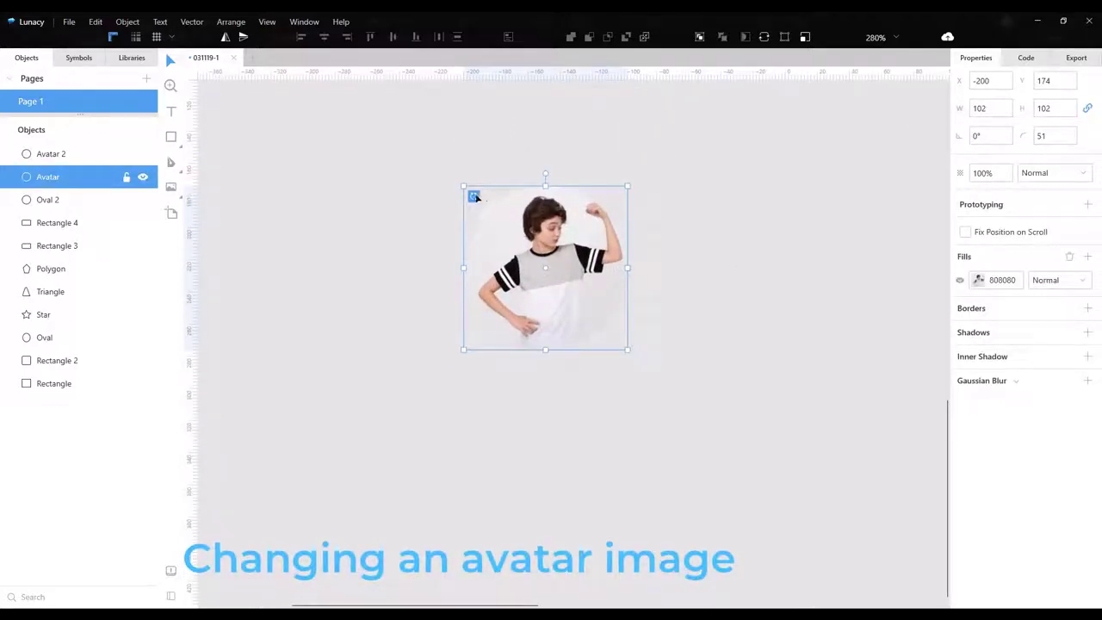
pyautogui.click(474, 196)
pyautogui.click(475, 197)
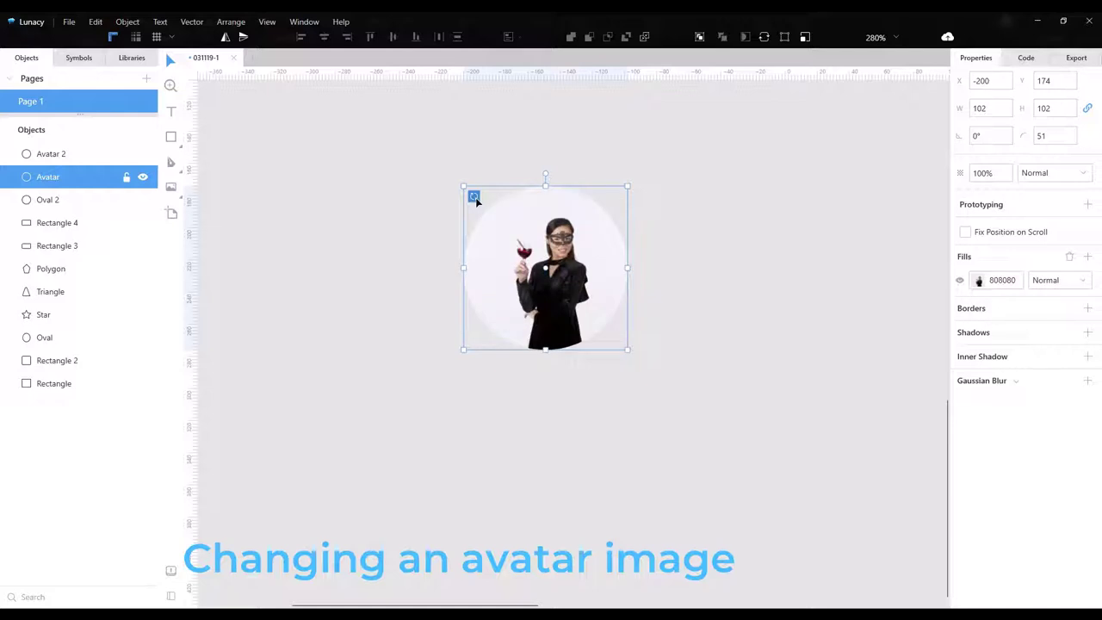
pyautogui.click(475, 197)
pyautogui.click(474, 196)
pyautogui.click(475, 196)
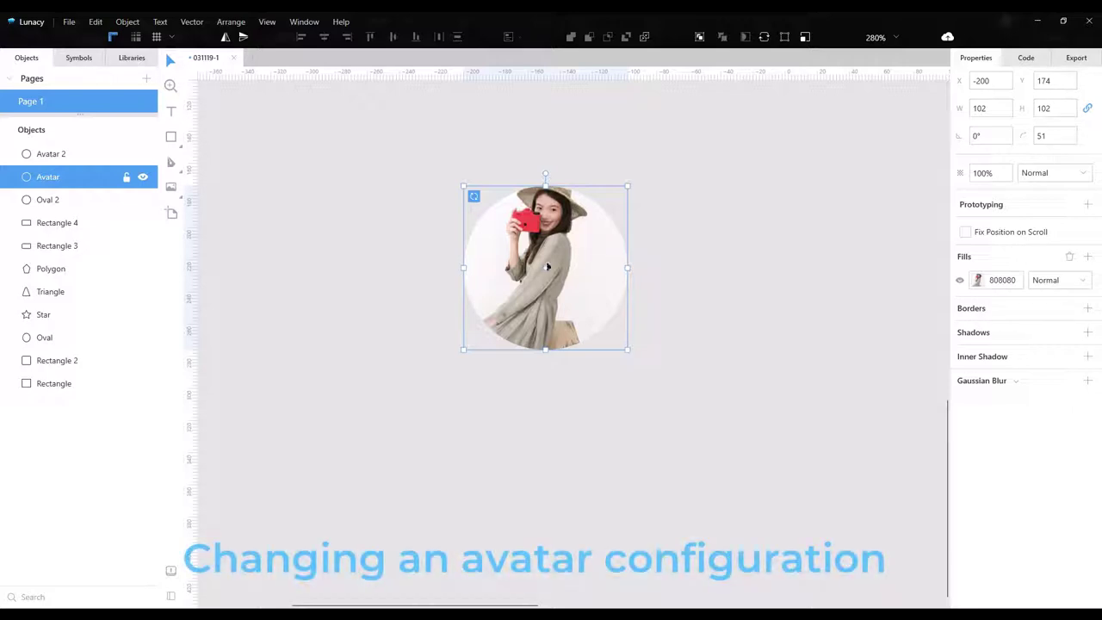
# - Reduce the round avatar's corner radius to 18 so it has a rounded-square outline
pyautogui.moveTo(548, 273)
pyautogui.moveTo(549, 273); pyautogui.dragTo(607, 225)
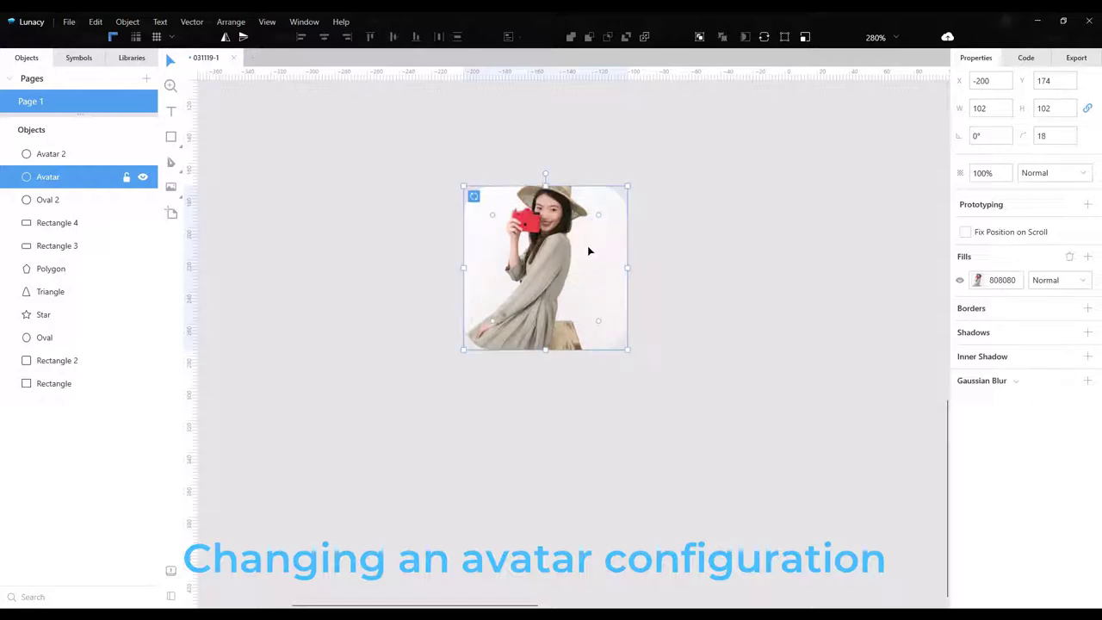
pyautogui.scroll(-2, 670, 288)
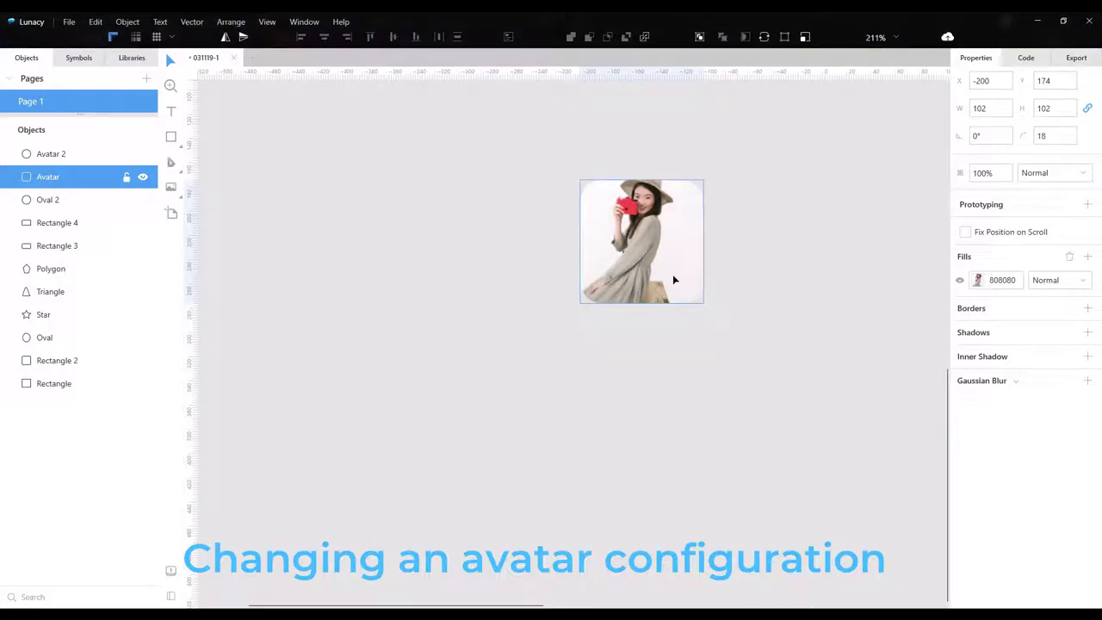
# - Resize the avatar proportionally to a width of 50 and give it individual corner radii of 2 10 2 10
pyautogui.click(677, 266)
pyautogui.click(1003, 109)
pyautogui.write('50')
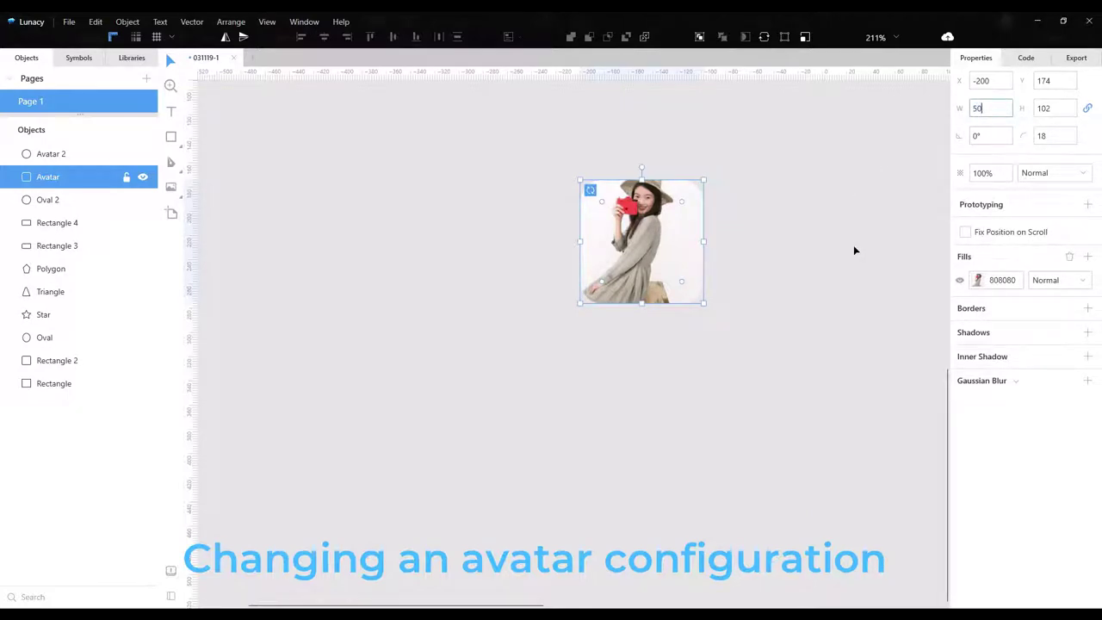
pyautogui.press('Return')
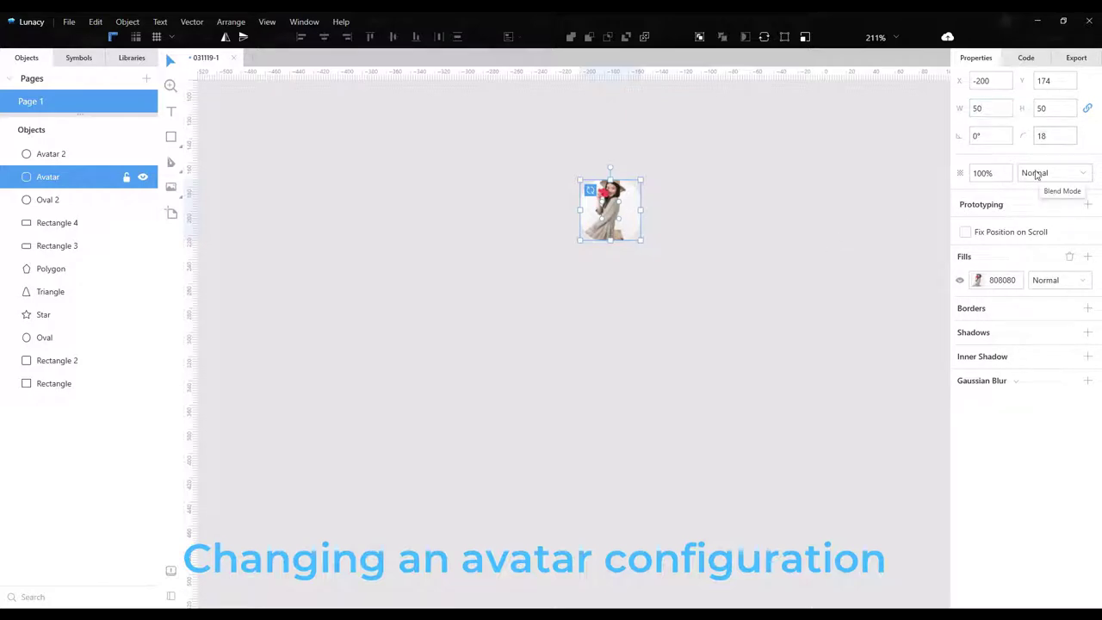
pyautogui.write('2 10 2 10')
pyautogui.press('Return')
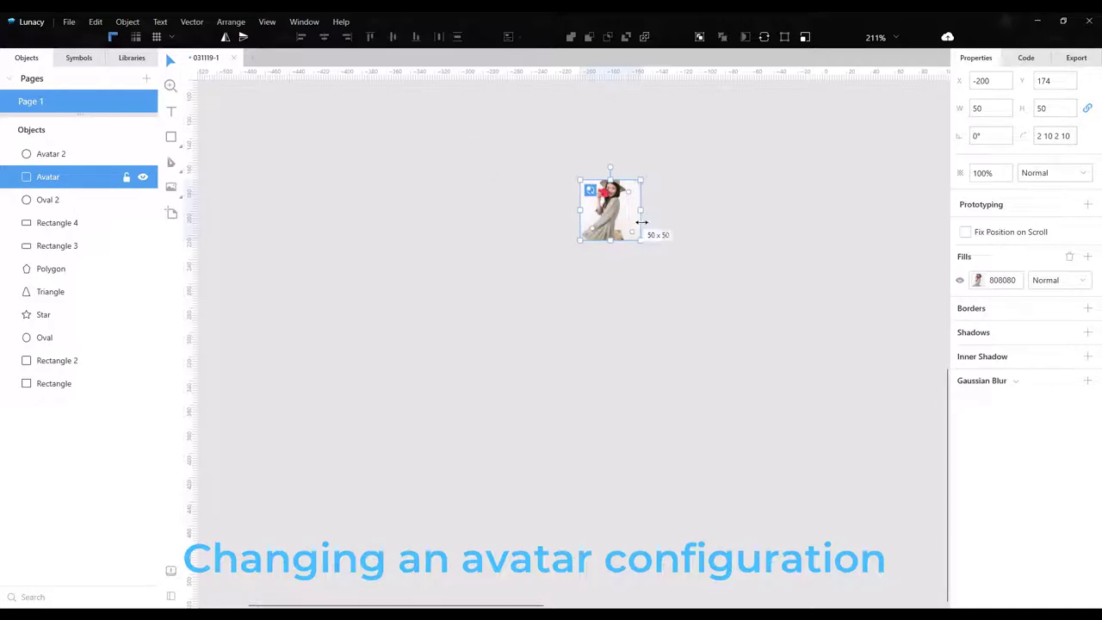
pyautogui.click(661, 218)
pyautogui.scroll(3, 607, 215)
pyautogui.scroll(4, 605, 211)
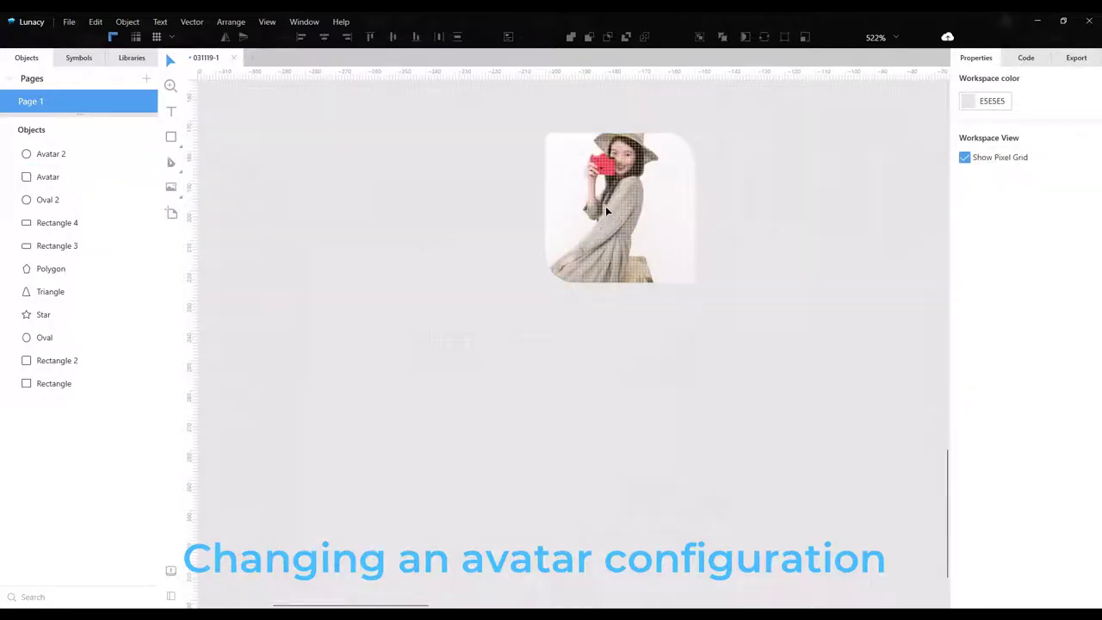
# - Enlarge the avatar proportionally from its side edge to about 76 by 76
pyautogui.click(635, 213)
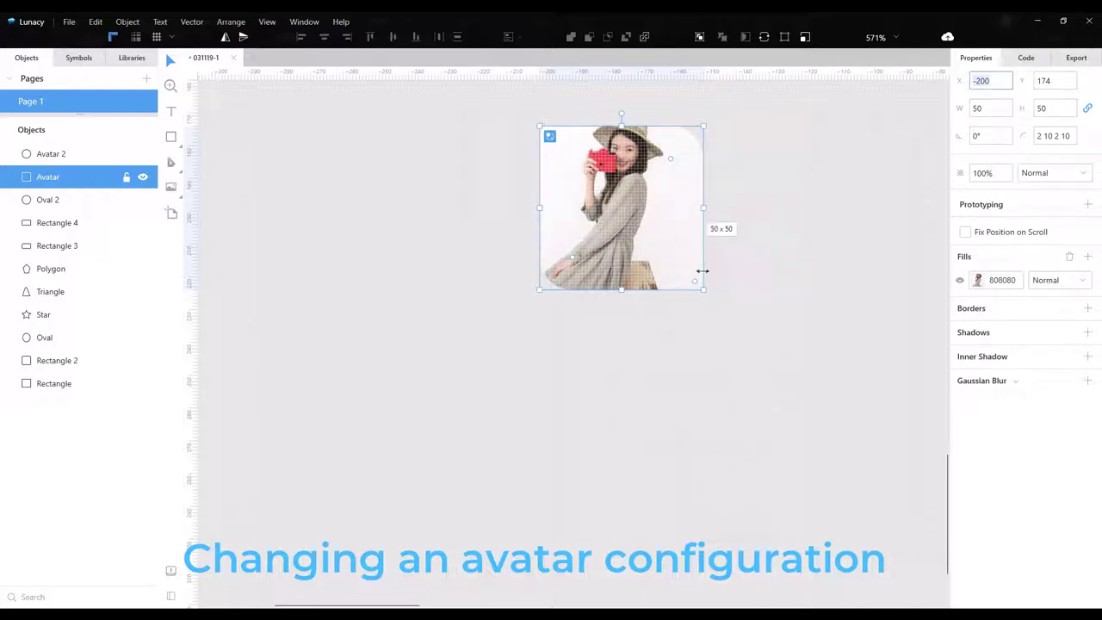
pyautogui.moveTo(702, 208); pyautogui.dragTo(791, 234)
pyautogui.scroll(-2, 790, 234)
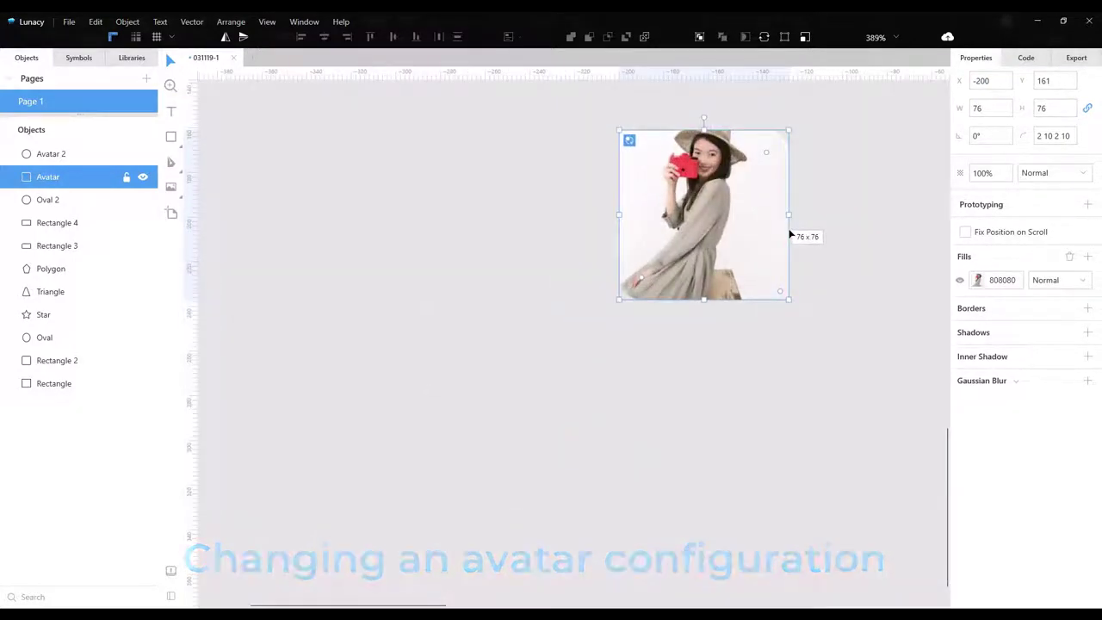
pyautogui.scroll(-2, 693, 259)
pyautogui.click(693, 258)
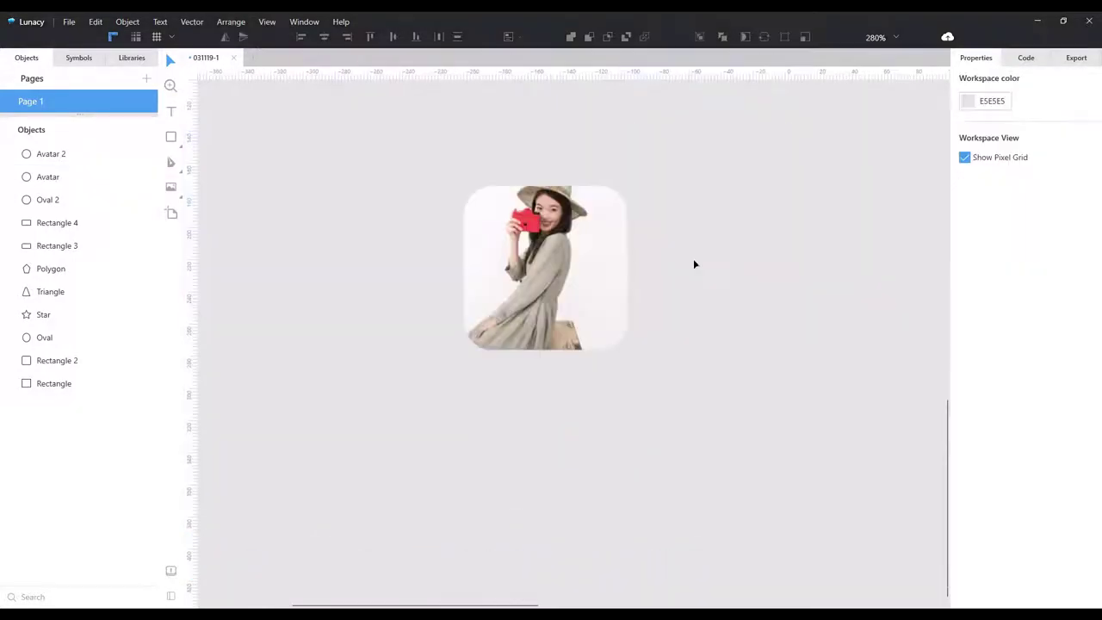
# - Fill the sharp-cornered square with the masked model photo of the man in a dark suit and bow tie
pyautogui.scroll(-4, 693, 259)
pyautogui.scroll(-2, 697, 254)
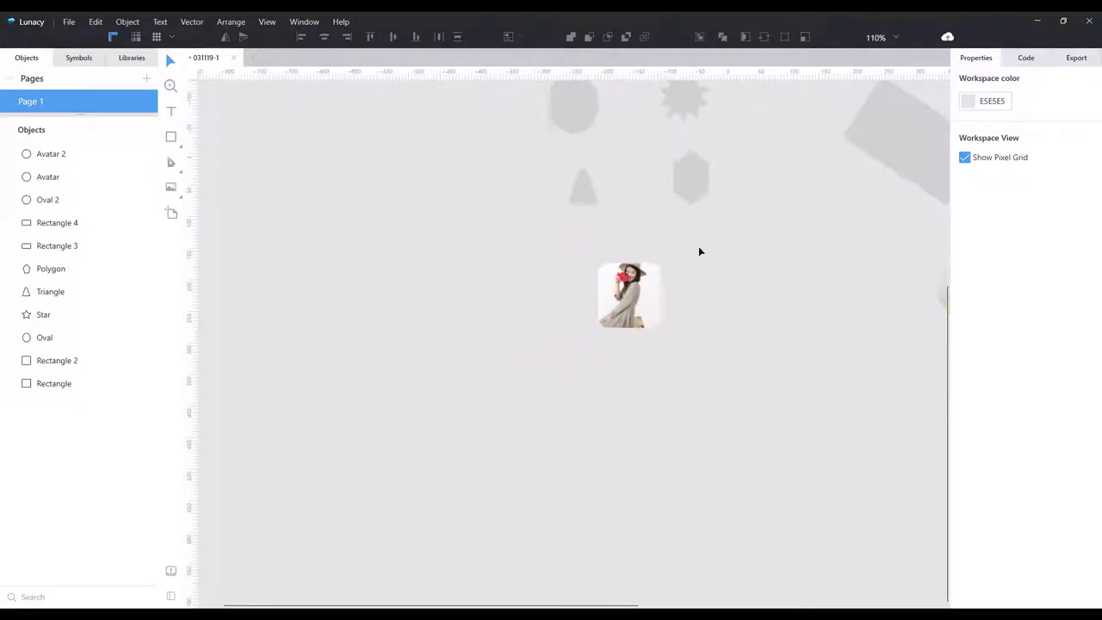
pyautogui.scroll(3, 649, 246)
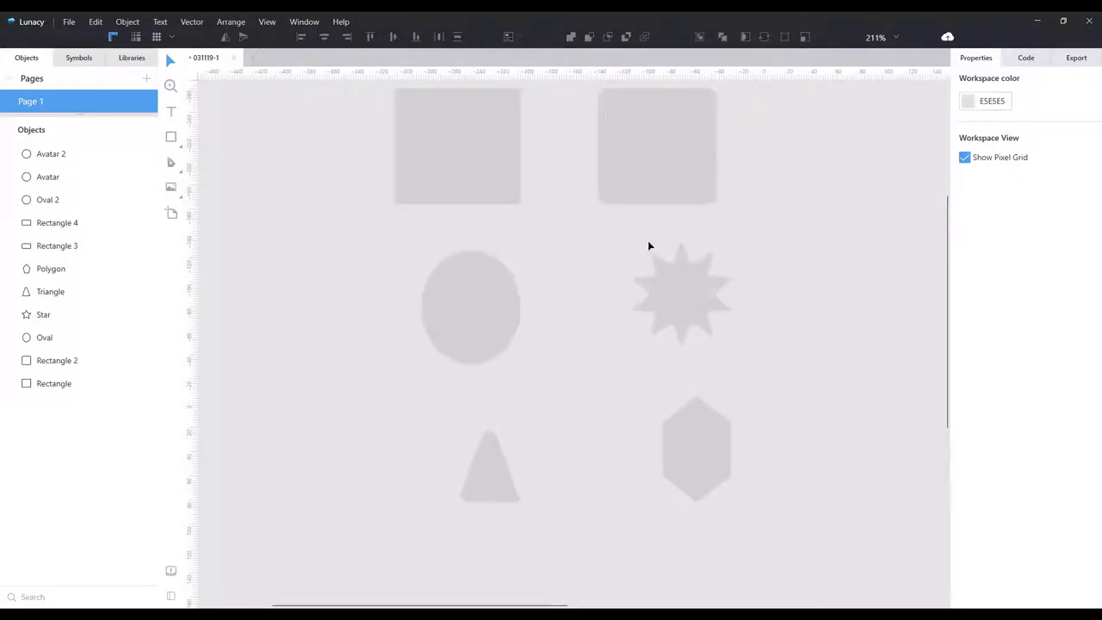
pyautogui.scroll(3, 505, 260)
pyautogui.hscroll(-2, 505, 261)
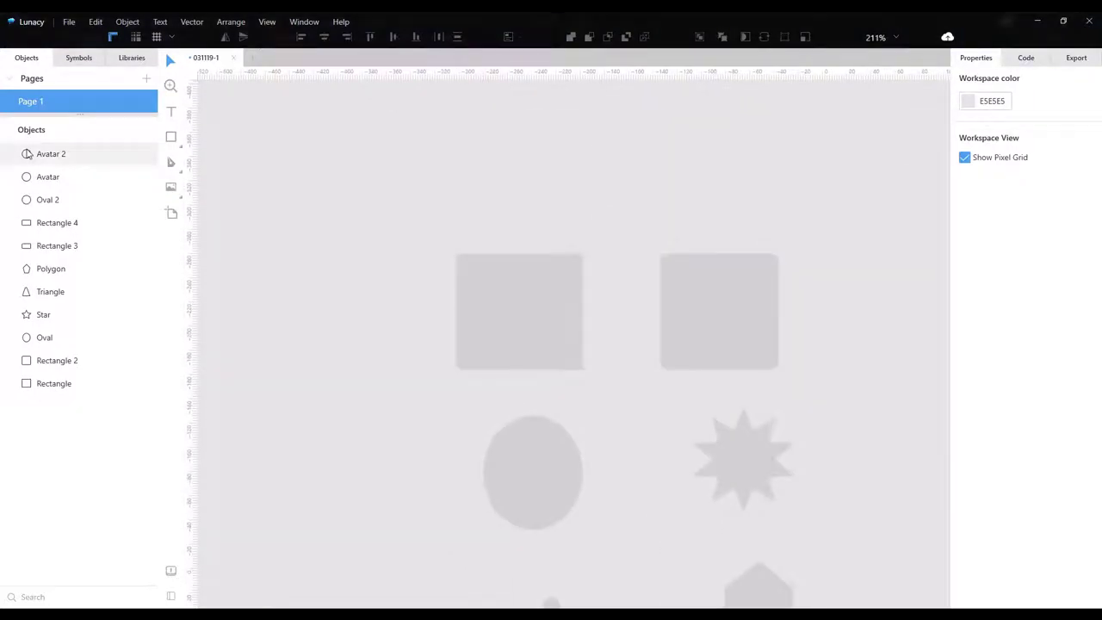
pyautogui.click(130, 58)
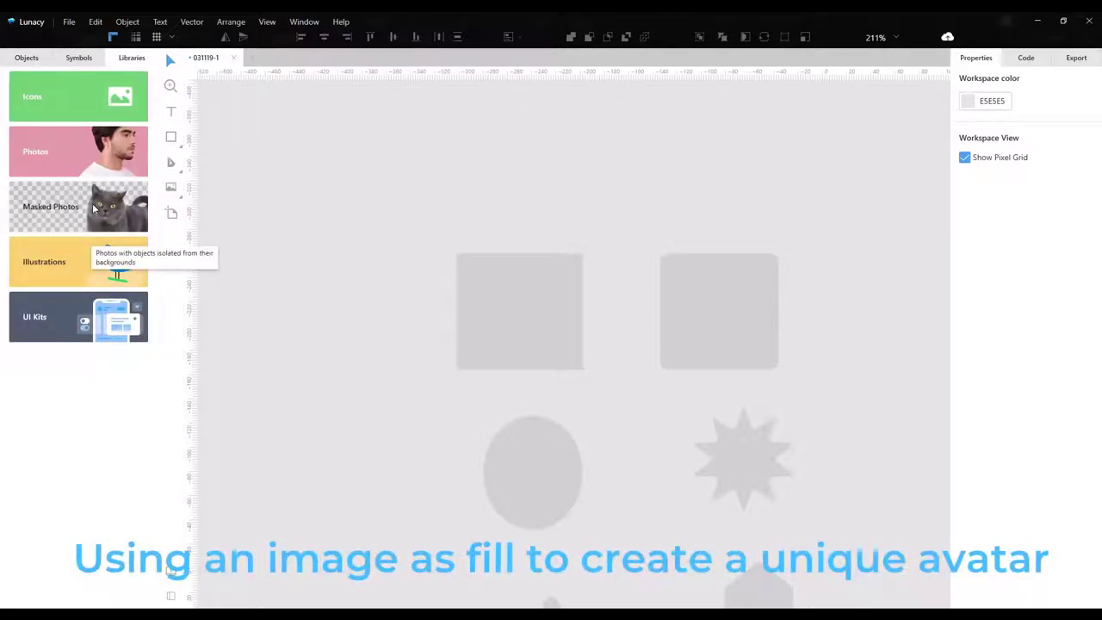
pyautogui.click(90, 223)
pyautogui.click(82, 146)
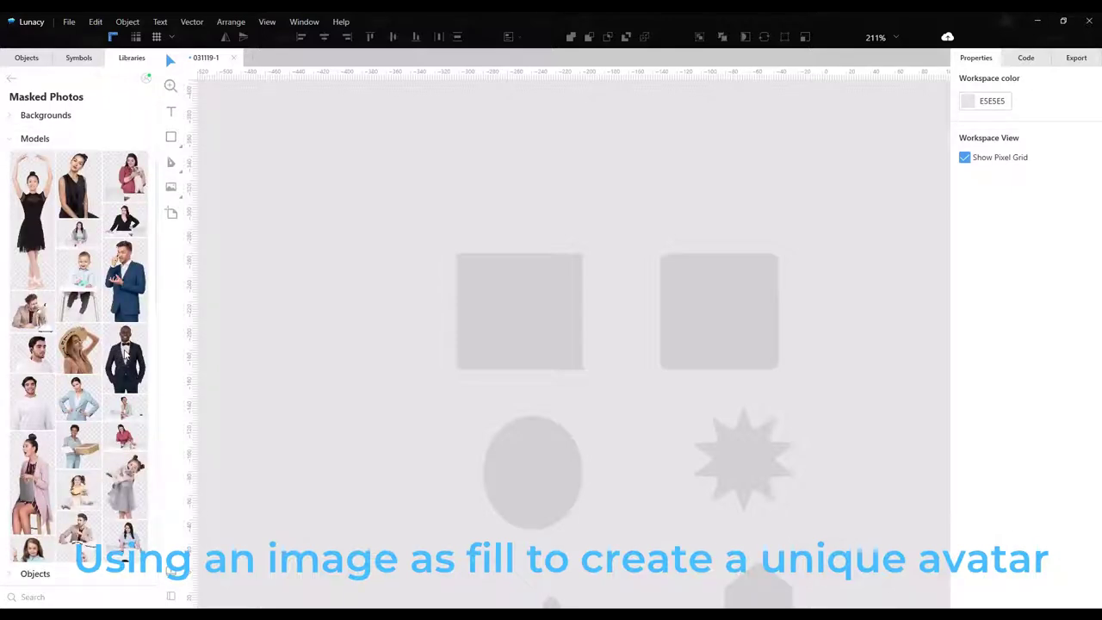
pyautogui.moveTo(124, 355); pyautogui.dragTo(516, 323)
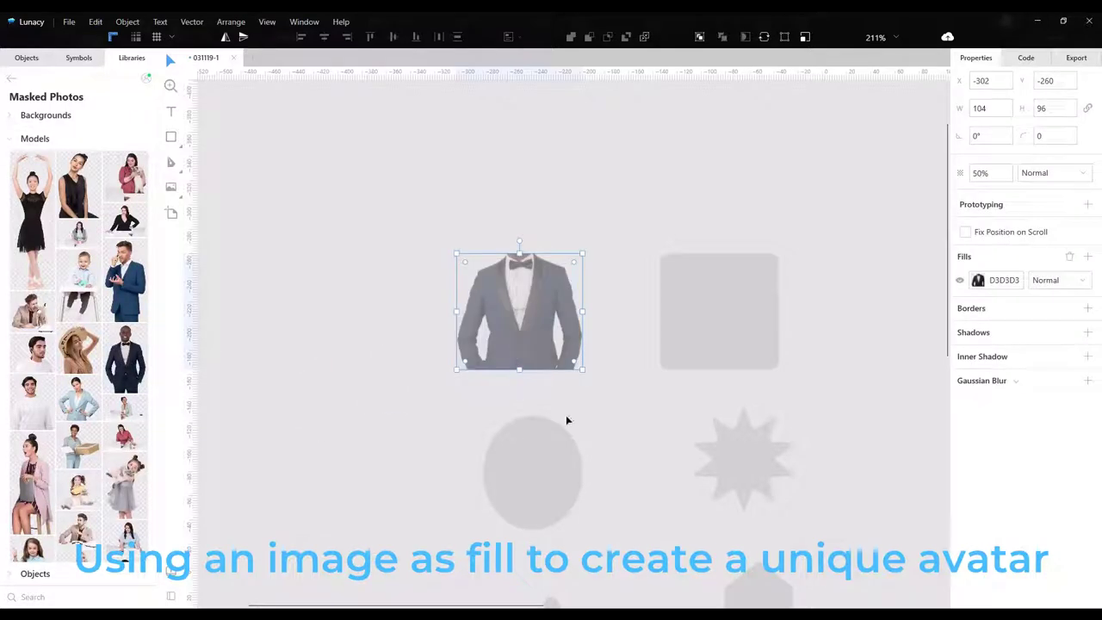
# - Change the square's image fill mode to Fit
pyautogui.click(978, 281)
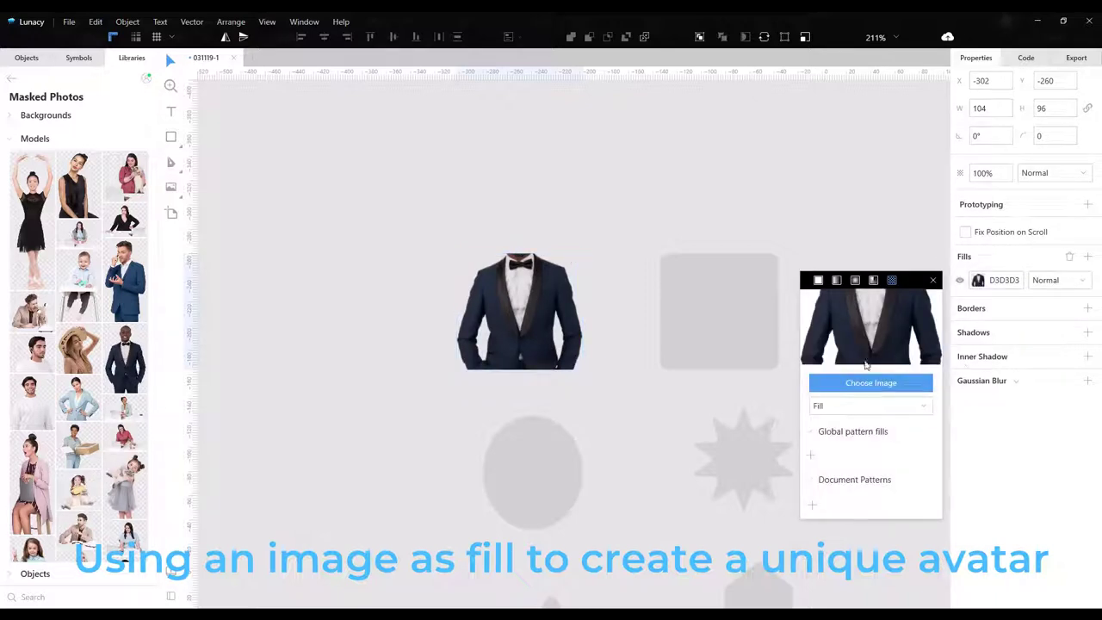
pyautogui.click(893, 406)
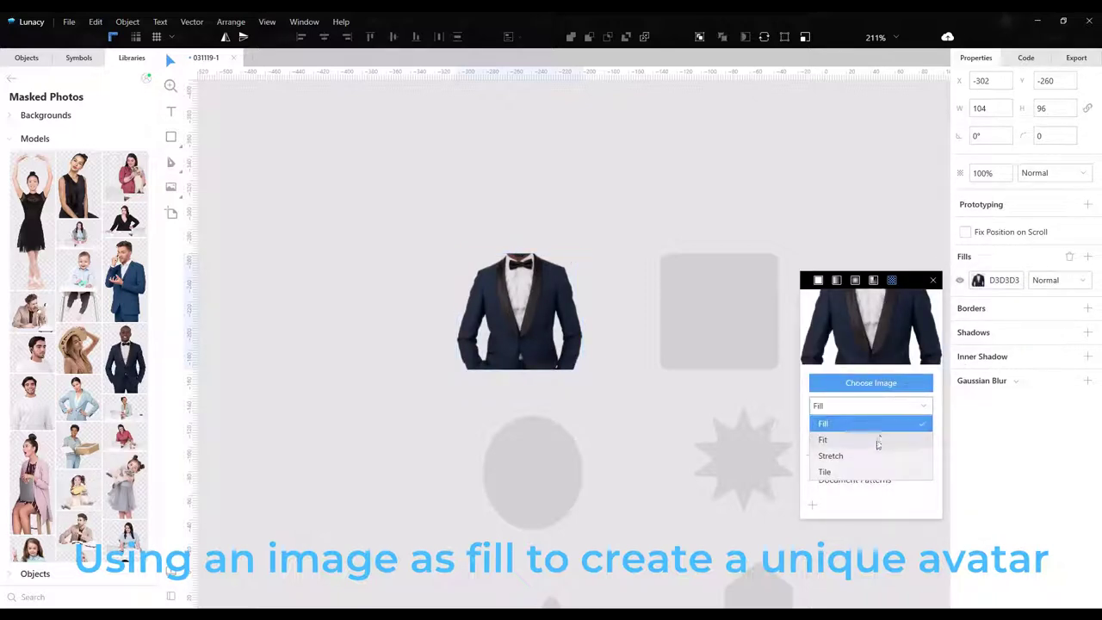
pyautogui.click(878, 441)
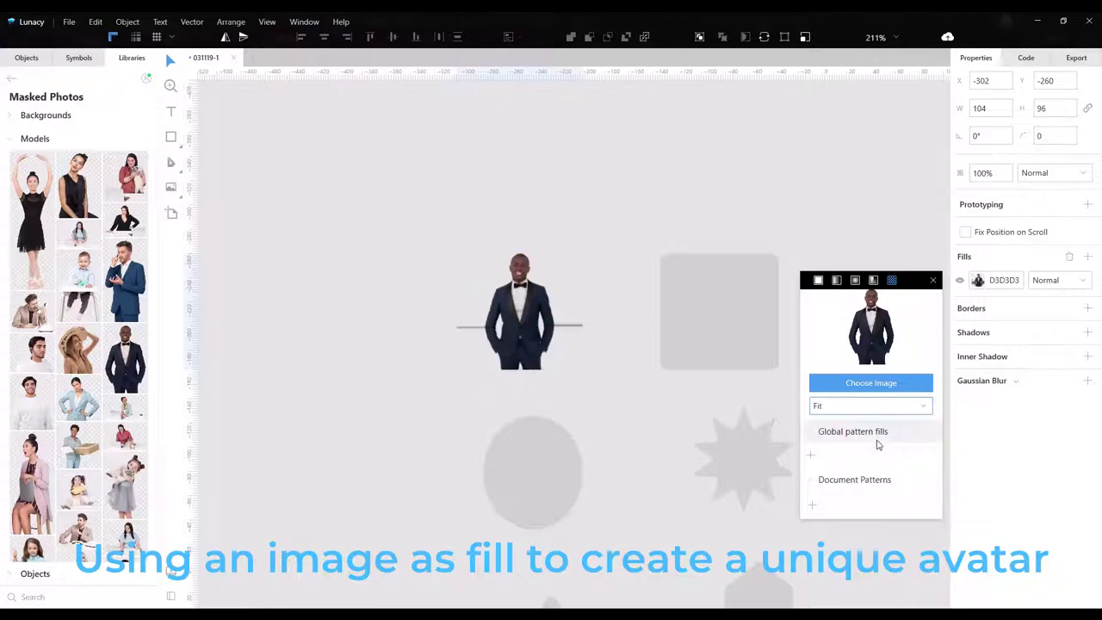
# - Fill the rounded square with the masked object photo of the sitting dog and set its image fill mode to Fit
pyautogui.click(35, 139)
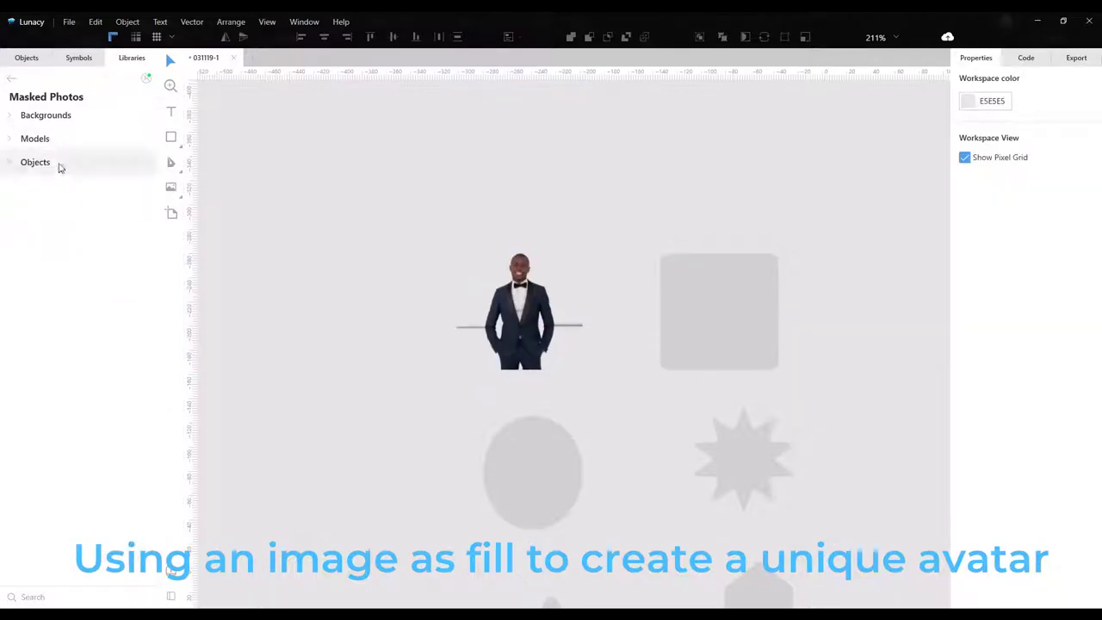
pyautogui.moveTo(39, 248); pyautogui.dragTo(737, 344)
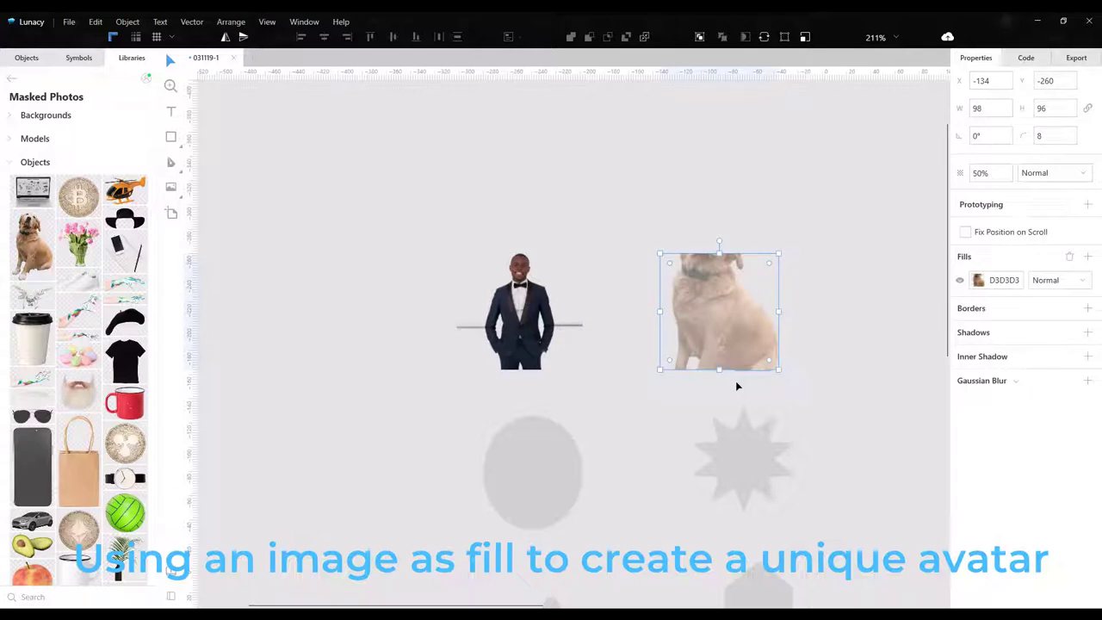
pyautogui.click(979, 280)
pyautogui.click(877, 406)
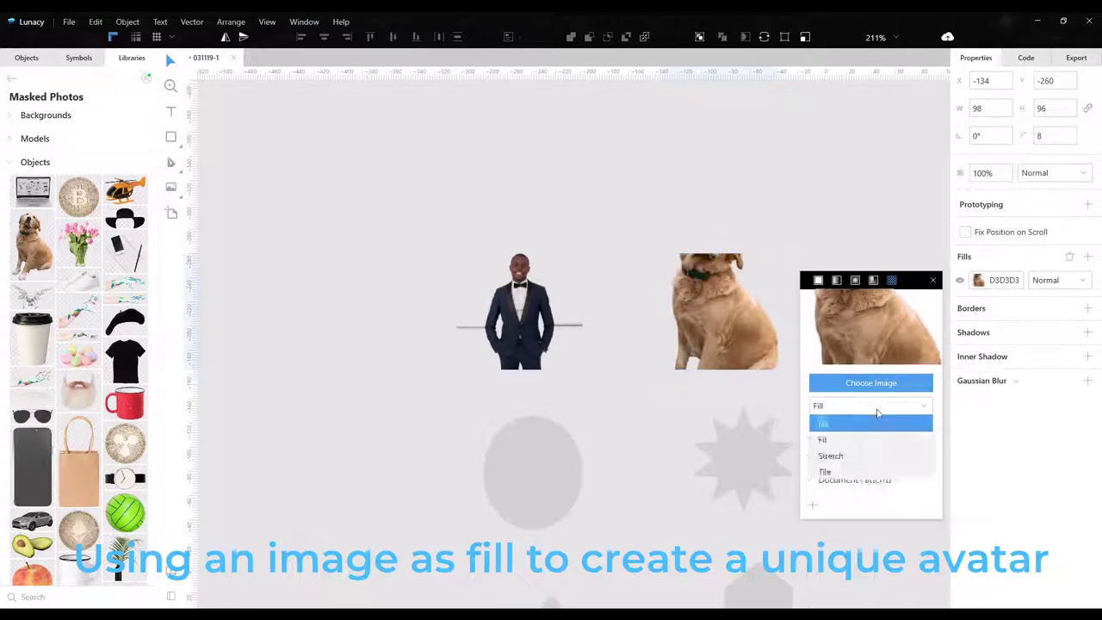
pyautogui.click(874, 421)
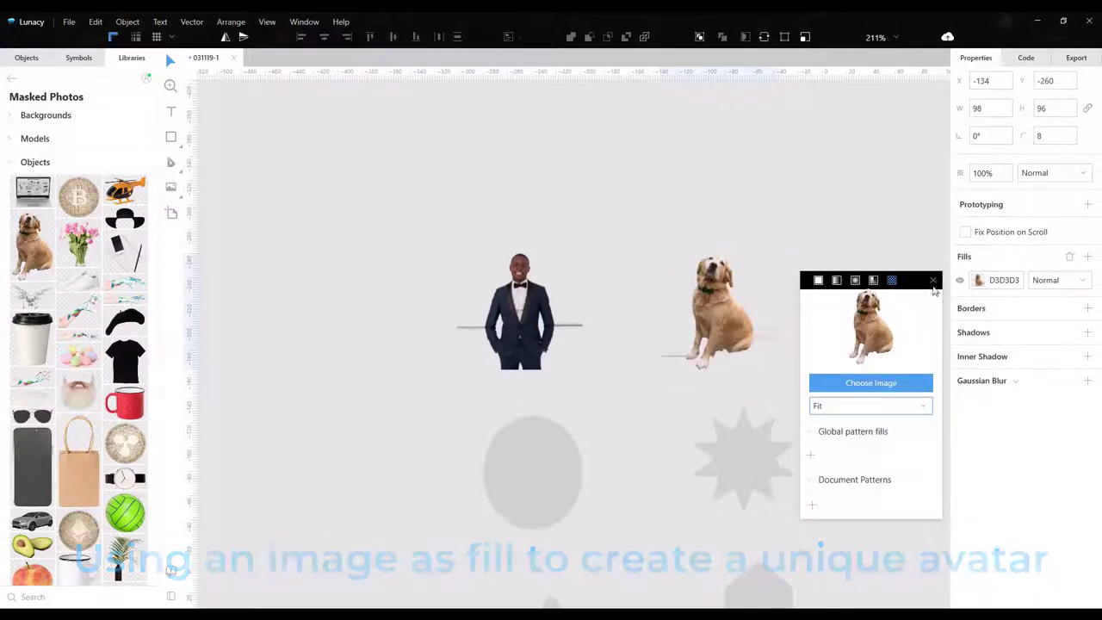
pyautogui.press('Escape')
pyautogui.scroll(-3, 853, 302)
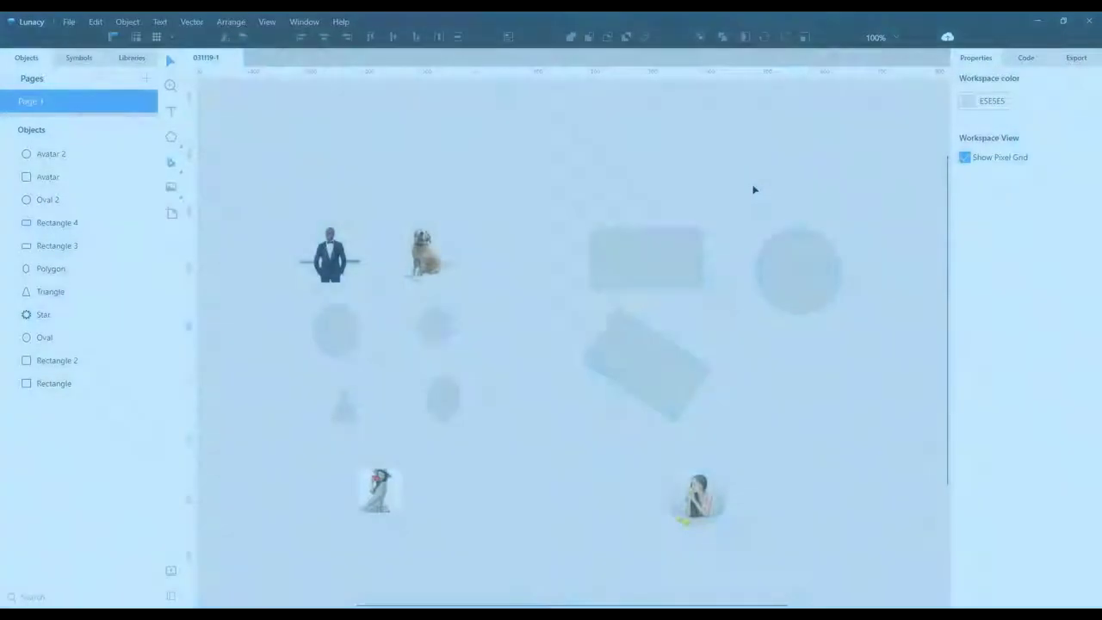
# - Copy the large circle beside the rounded rectangle and paste the copy directly below the original
pyautogui.moveTo(753, 189); pyautogui.dragTo(819, 332)
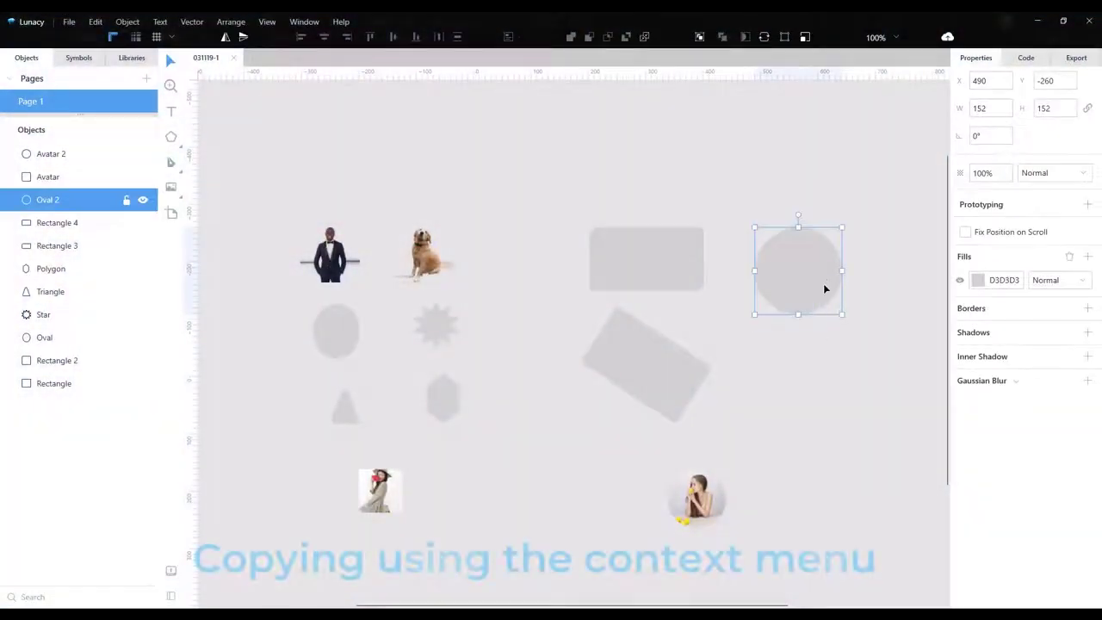
pyautogui.rightClick(818, 273)
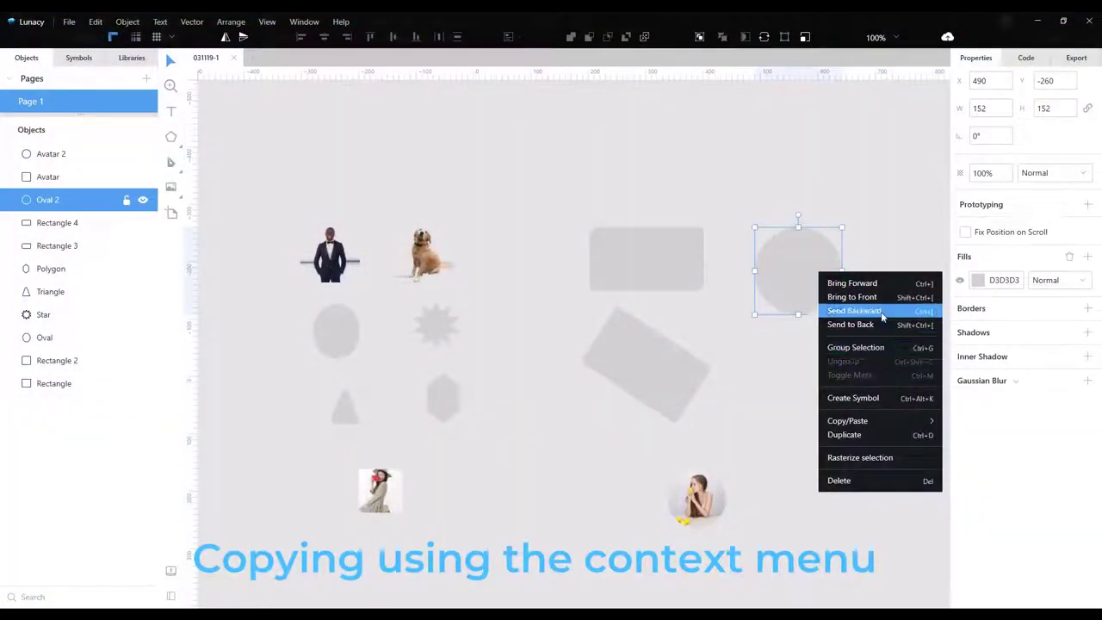
pyautogui.moveTo(899, 422)
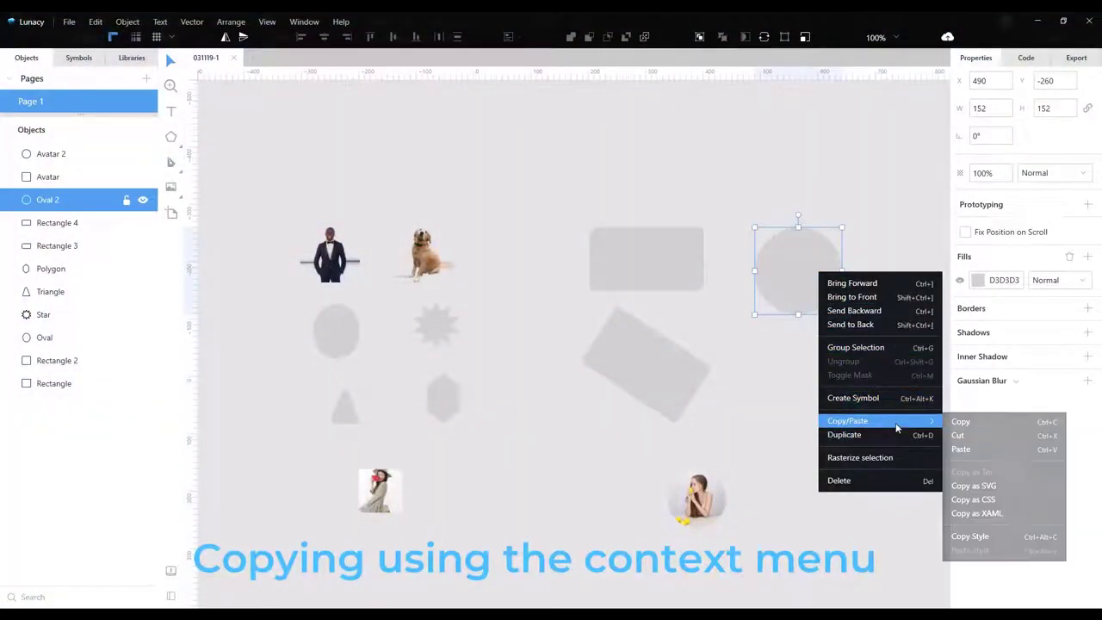
pyautogui.click(978, 422)
pyautogui.click(892, 373)
pyautogui.rightClick(894, 375)
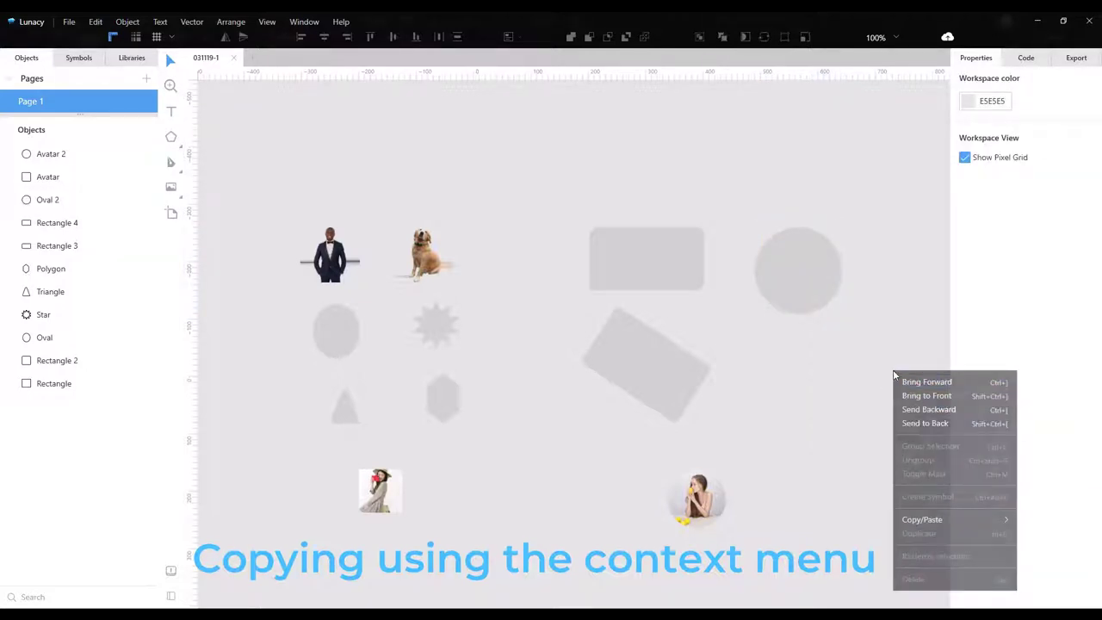
pyautogui.moveTo(921, 519)
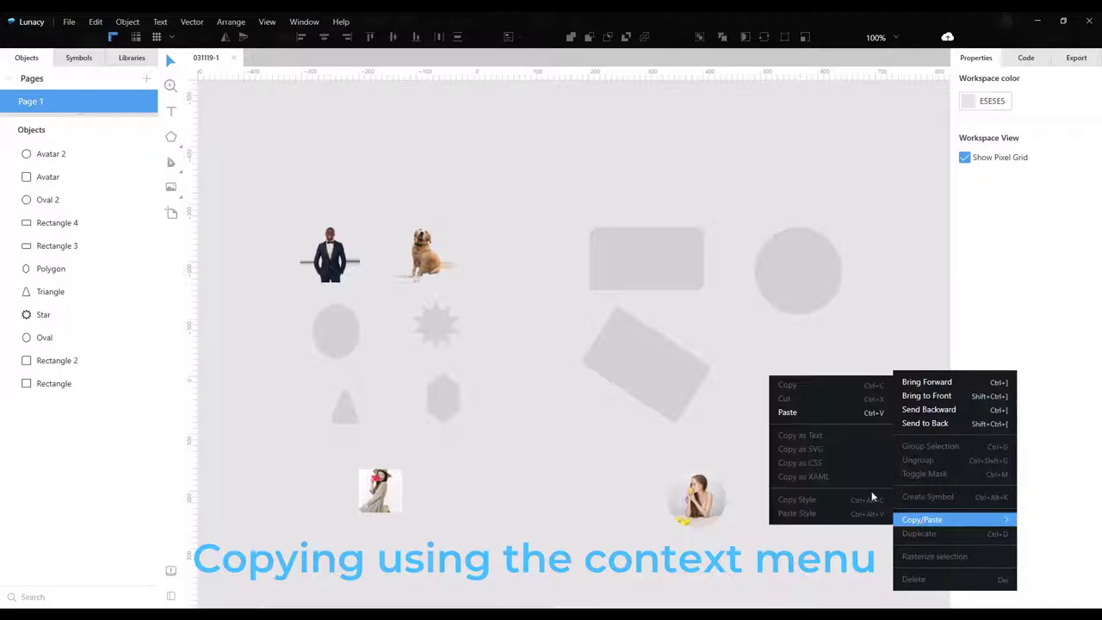
pyautogui.click(809, 413)
pyautogui.moveTo(900, 418); pyautogui.dragTo(768, 397)
pyautogui.click(844, 370)
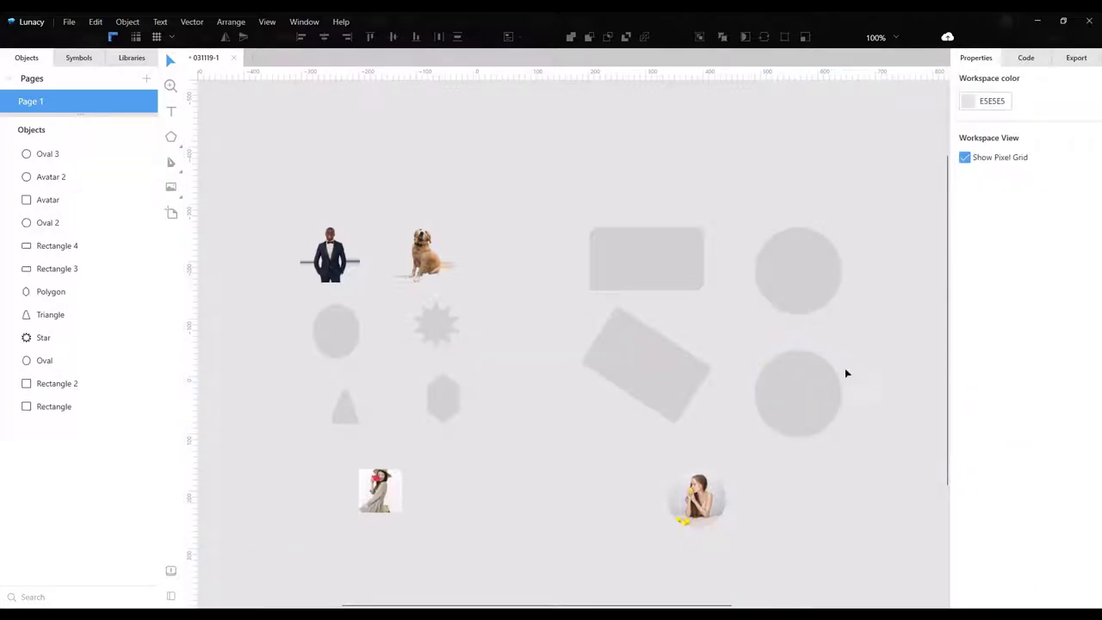
# - Duplicate the upper large circle with the Duplicate command
pyautogui.click(797, 285)
pyautogui.rightClick(797, 285)
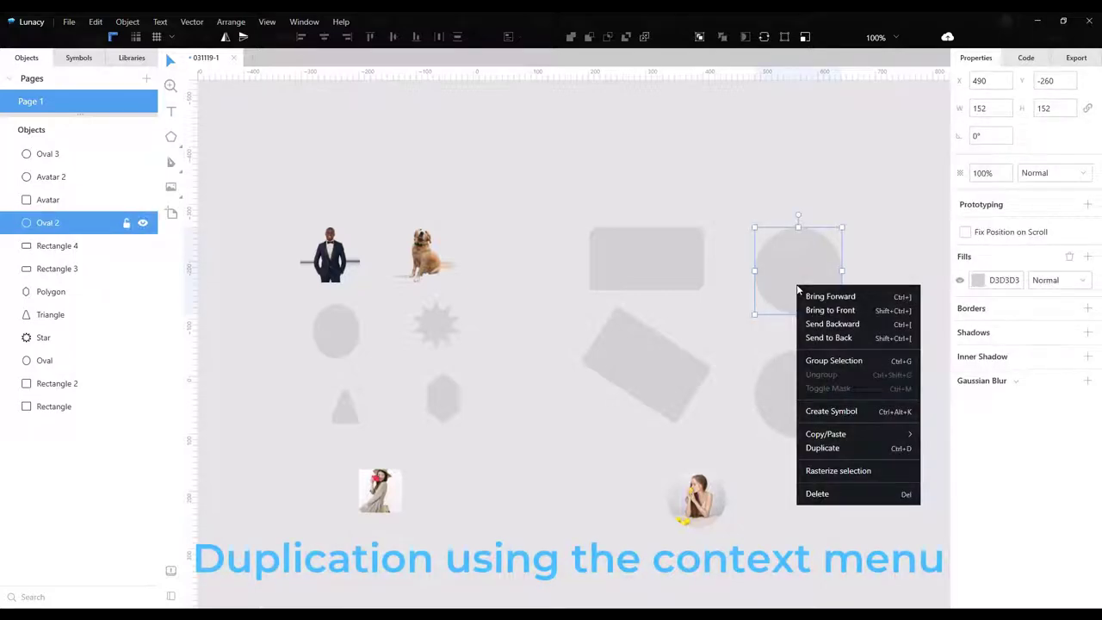
pyautogui.click(870, 447)
pyautogui.click(870, 451)
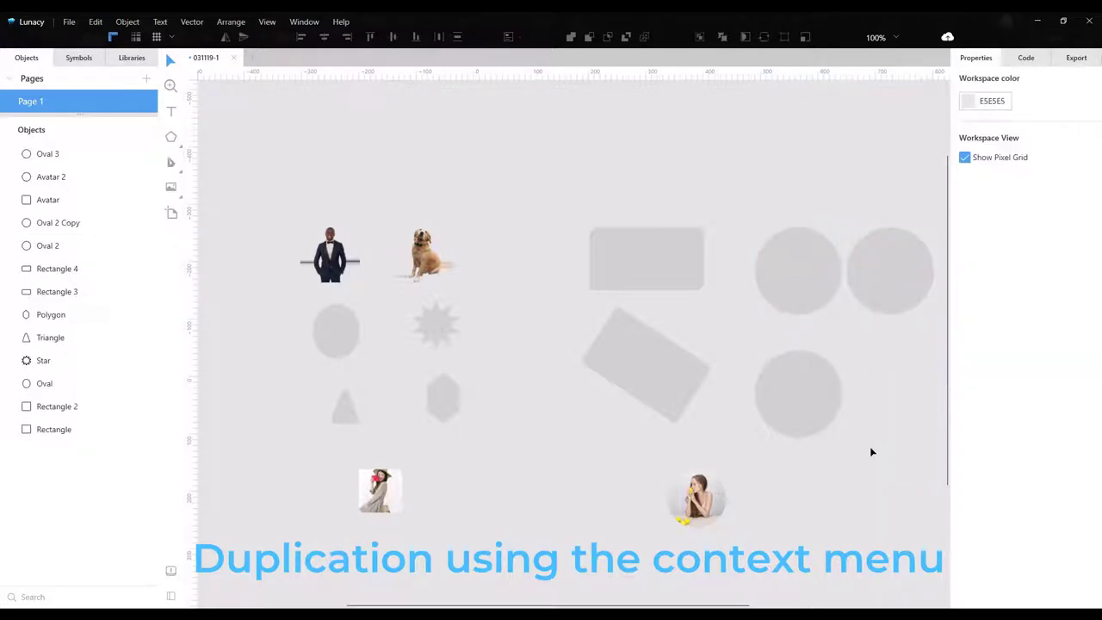
# - Copy and paste the unrotated rounded rectangle, placing the copy above the original at about X 201, Y -418
pyautogui.scroll(4, 735, 310)
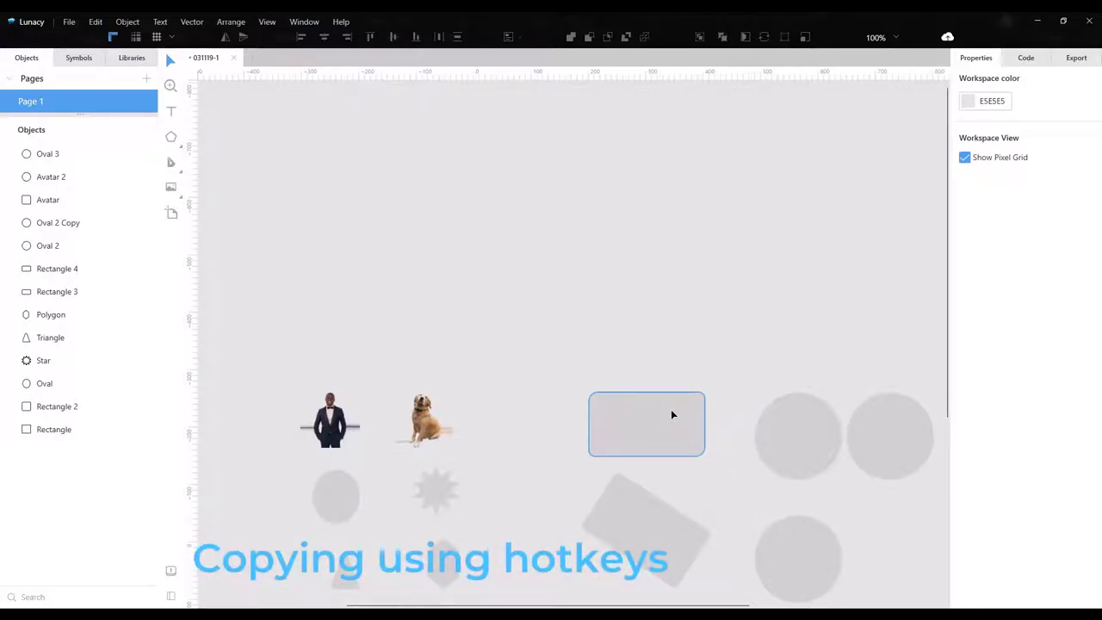
pyautogui.click(672, 414)
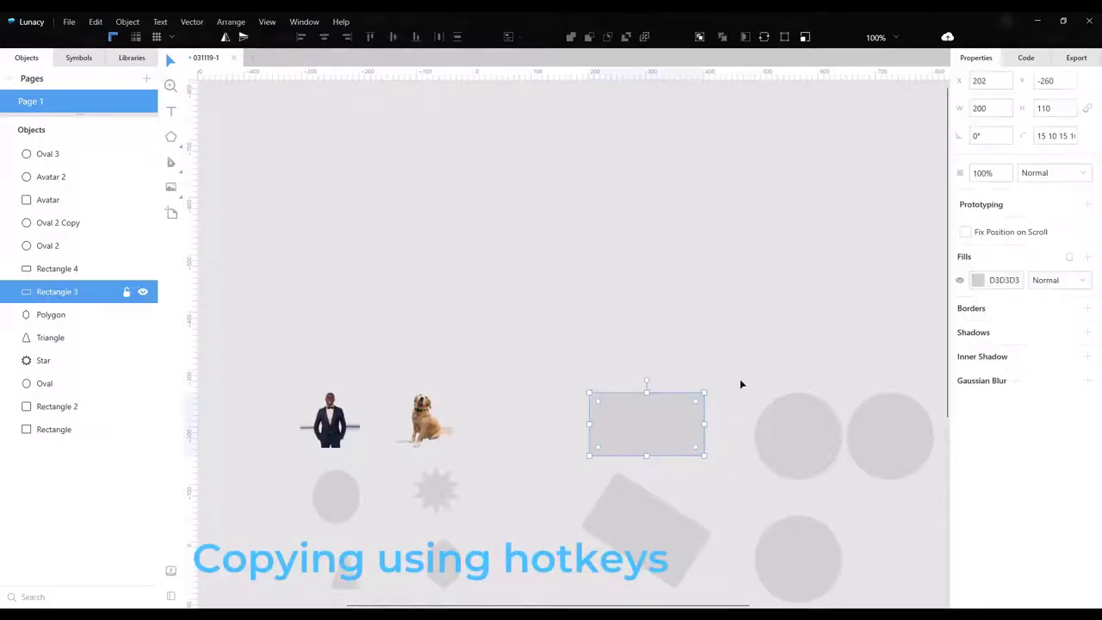
pyautogui.hotkey('ctrl', 'c')
pyautogui.hotkey('ctrl', 'v')
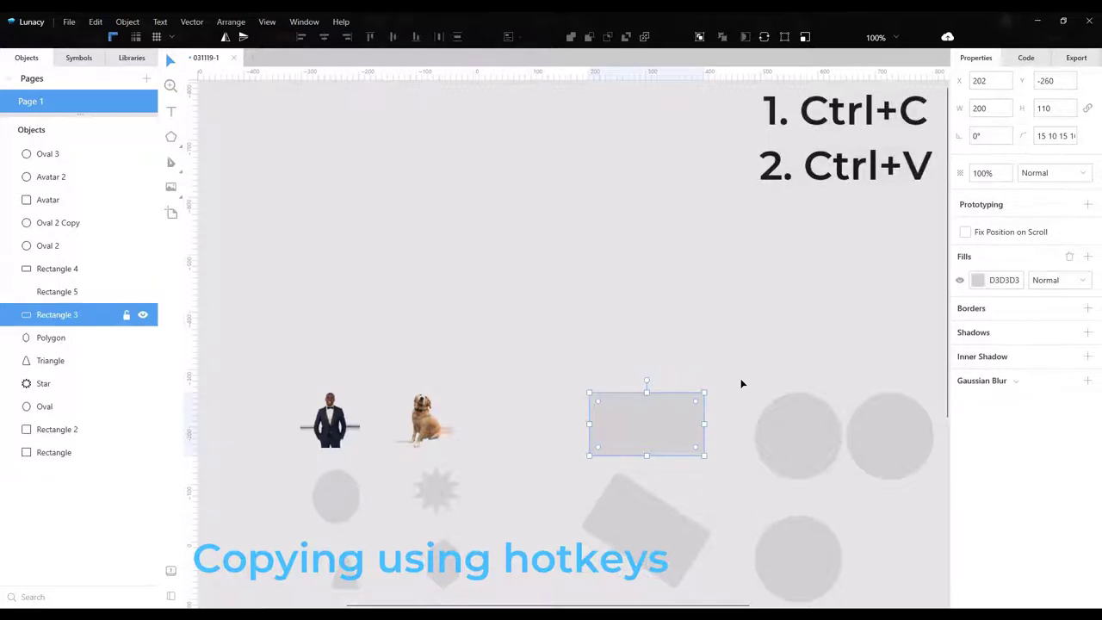
pyautogui.moveTo(686, 421); pyautogui.dragTo(684, 330)
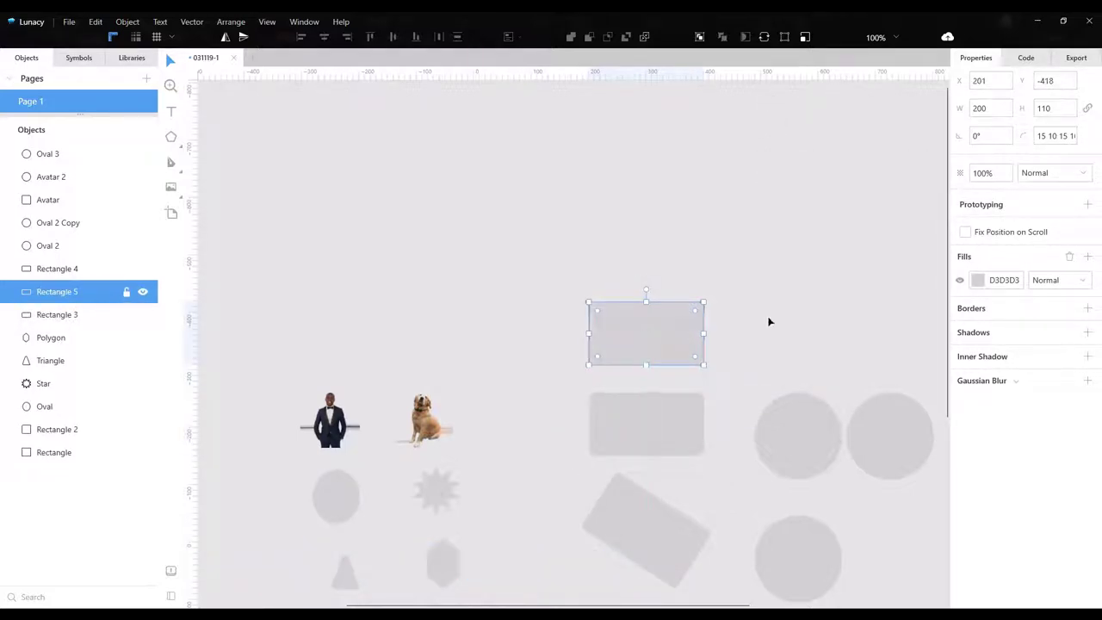
pyautogui.click(774, 315)
# - Duplicate the topmost rounded rectangle, and place another copy of that duplicate to its right at about X 442, Y -576
pyautogui.click(662, 337)
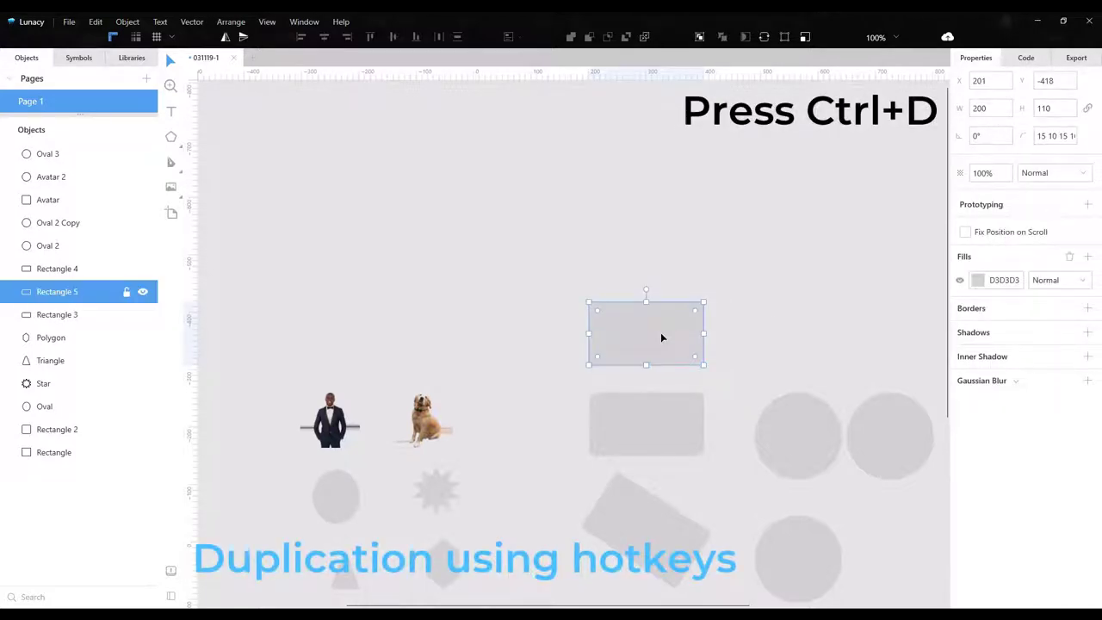
pyautogui.hotkey('ctrl', 'd')
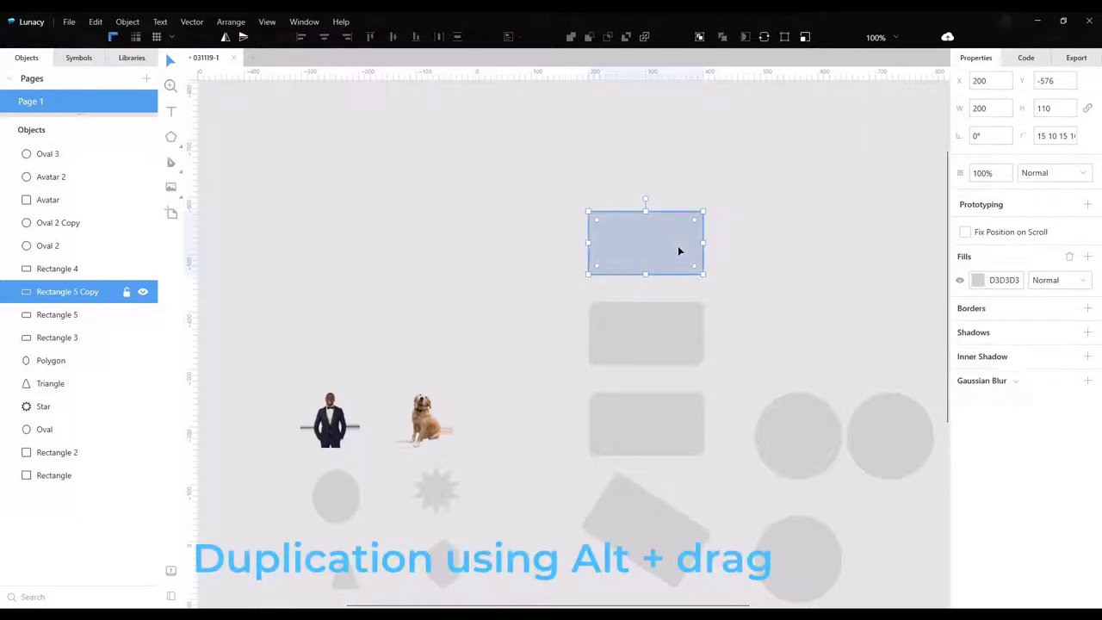
pyautogui.moveTo(678, 250); pyautogui.dragTo(821, 251)
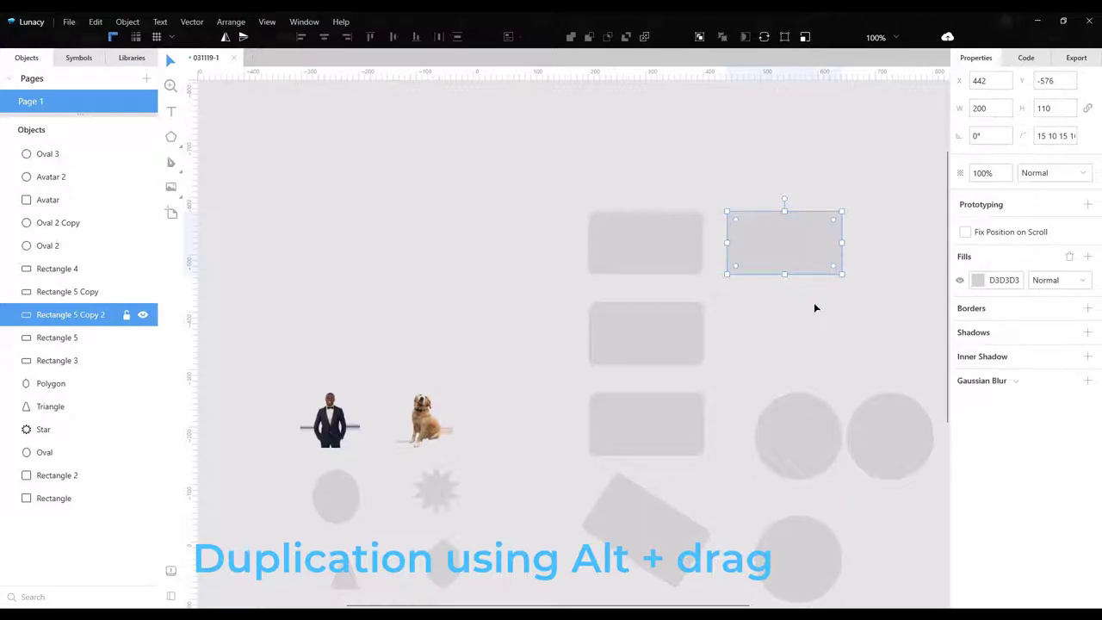